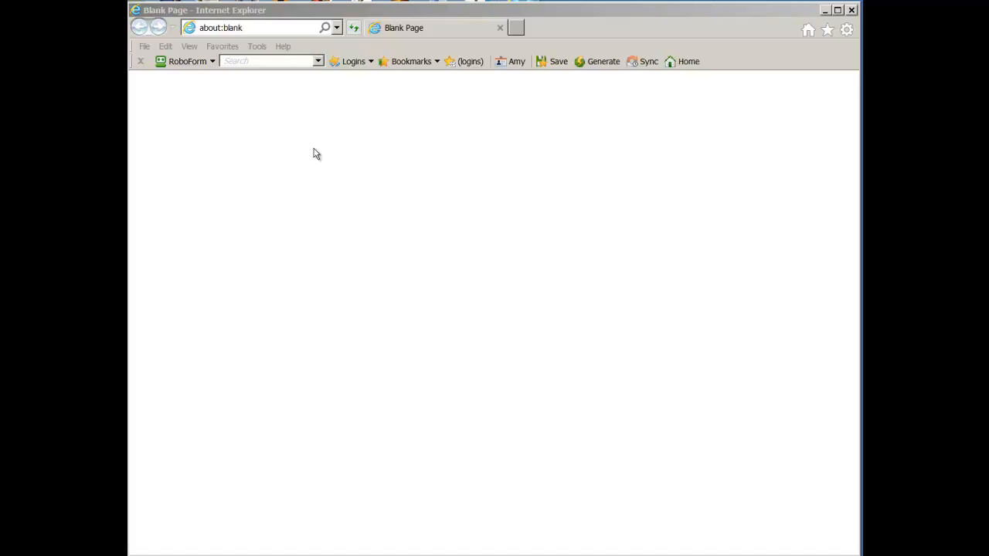
Step: Load google.com/calendar from Internet Explorer's address bar
{"action": "left_click", "coordinate": [260, 28]}
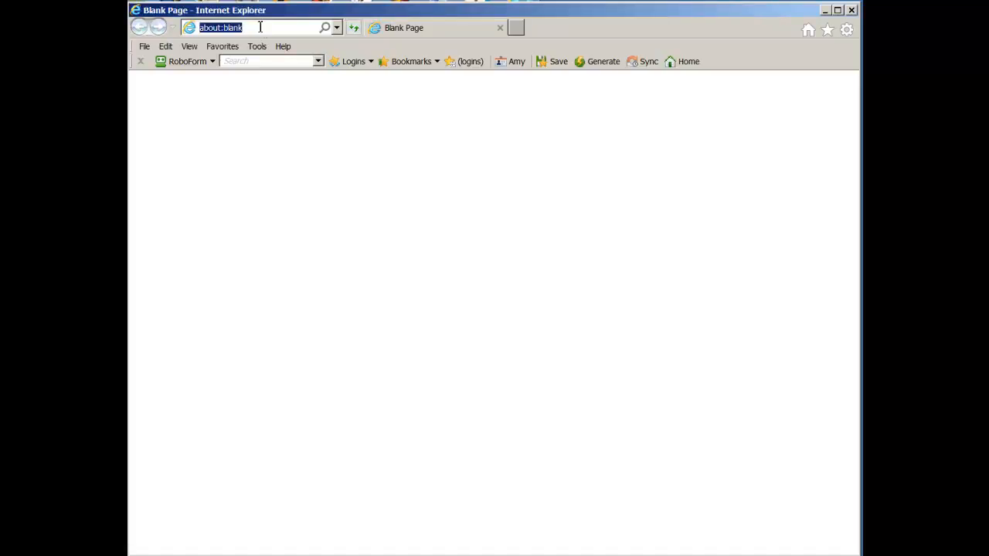
{"action": "type", "text": "google.com/calenda"}
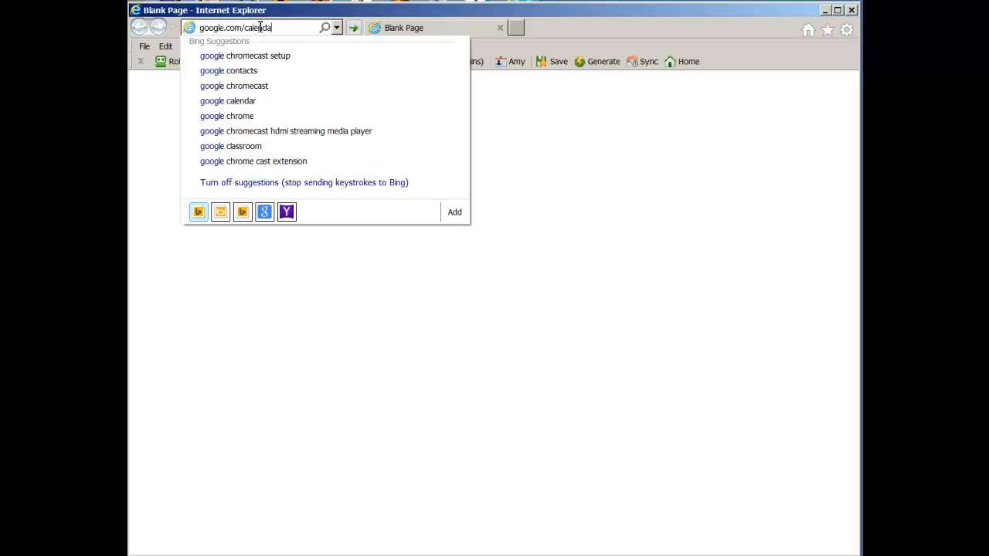
{"action": "type", "text": "r"}
{"action": "key", "text": "Return"}
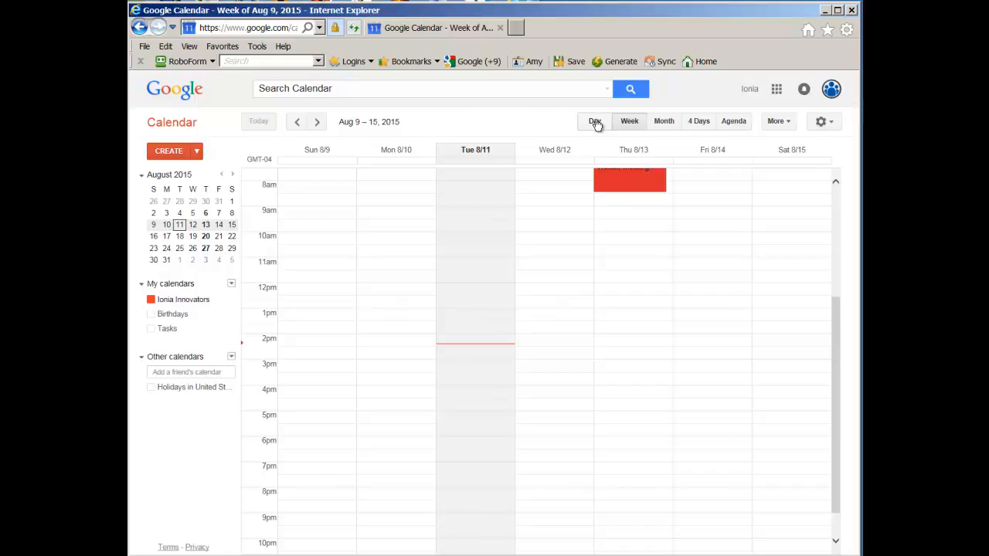
Step: Switch the calendar from the Agenda list to the August 2015 month view
{"action": "left_click", "coordinate": [739, 124]}
{"action": "left_click", "coordinate": [664, 122]}
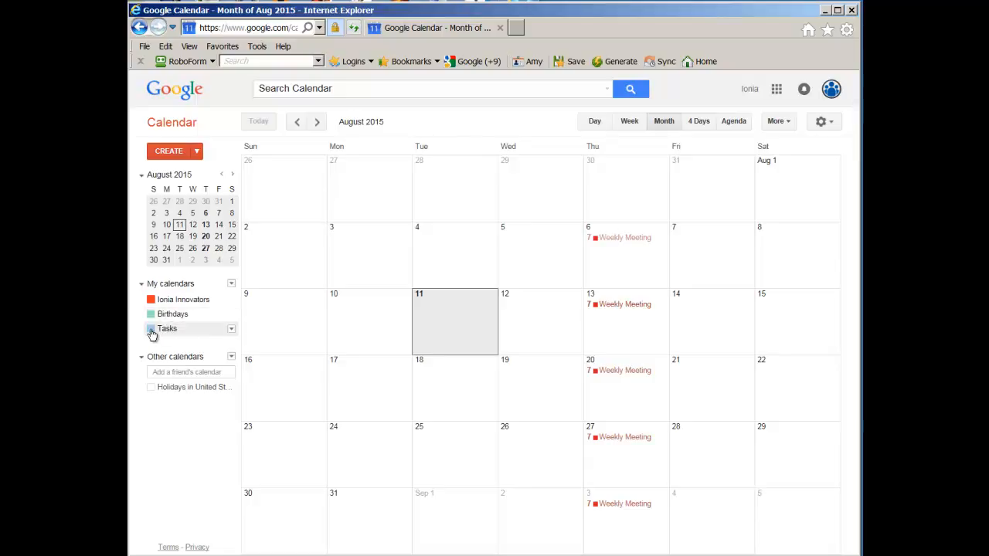
Step: Show the Tasks list and page forward and back through the months around November 2015
{"action": "left_click", "coordinate": [162, 329]}
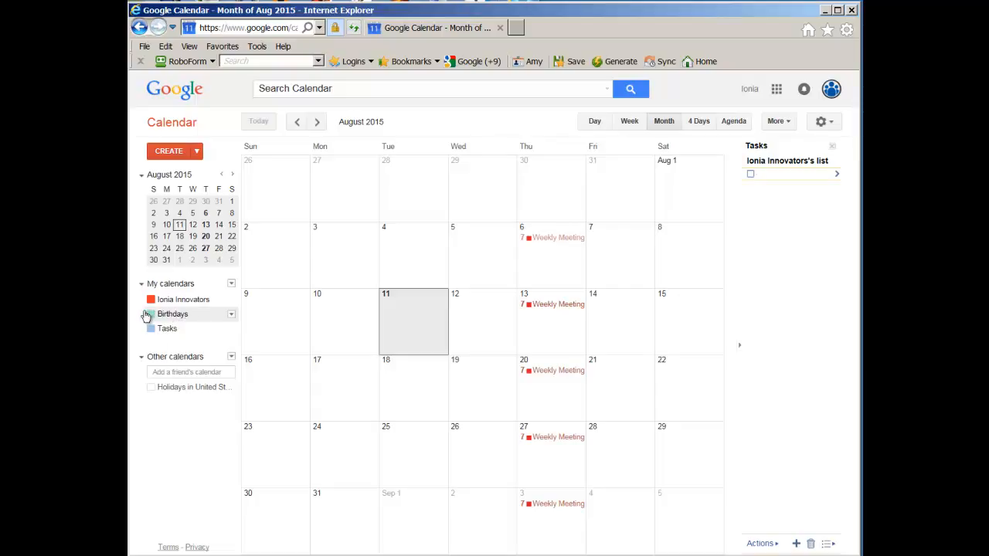
{"action": "left_click", "coordinate": [317, 123]}
{"action": "left_click", "coordinate": [317, 126]}
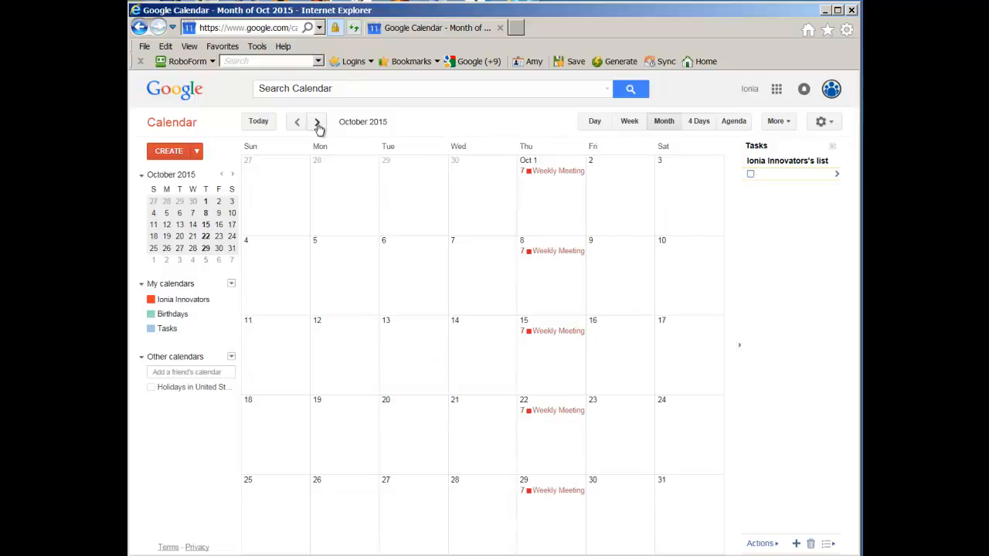
{"action": "left_click", "coordinate": [317, 124]}
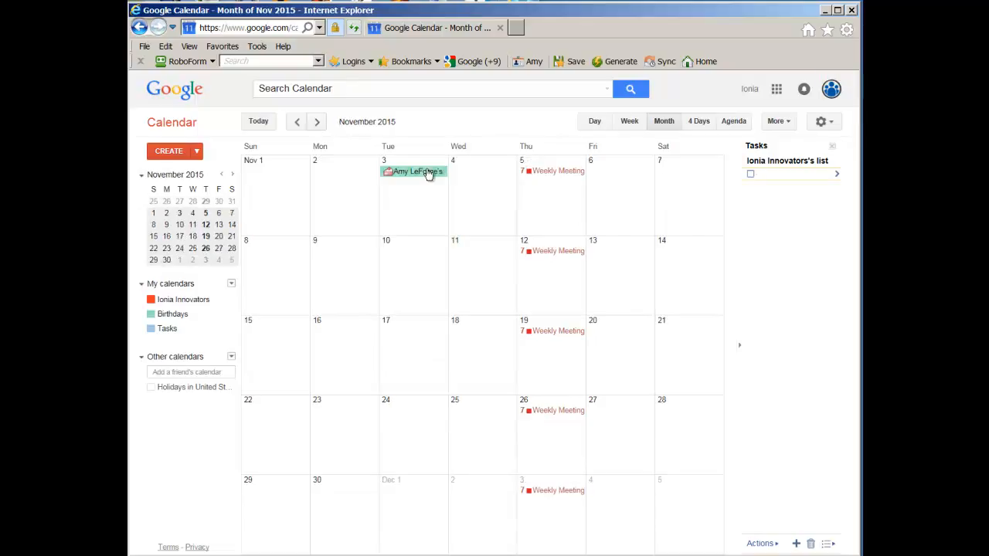
{"action": "left_click", "coordinate": [299, 123]}
{"action": "left_click", "coordinate": [299, 124]}
{"action": "left_click", "coordinate": [317, 124]}
{"action": "left_click", "coordinate": [317, 124]}
Step: Hide the Birthdays calendar and return to August 2015
{"action": "left_click", "coordinate": [152, 318]}
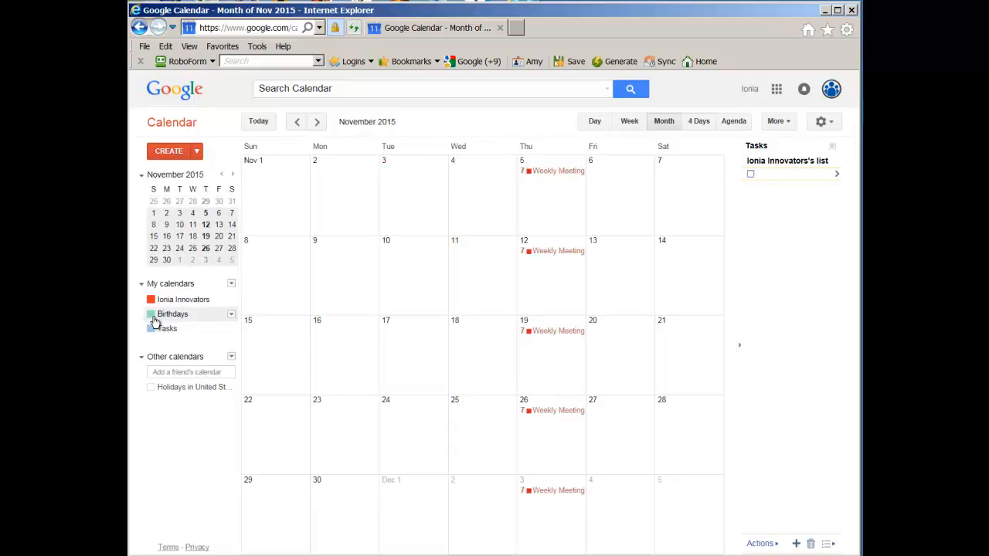
{"action": "left_click", "coordinate": [298, 124]}
{"action": "left_click", "coordinate": [298, 124]}
{"action": "left_click", "coordinate": [298, 124]}
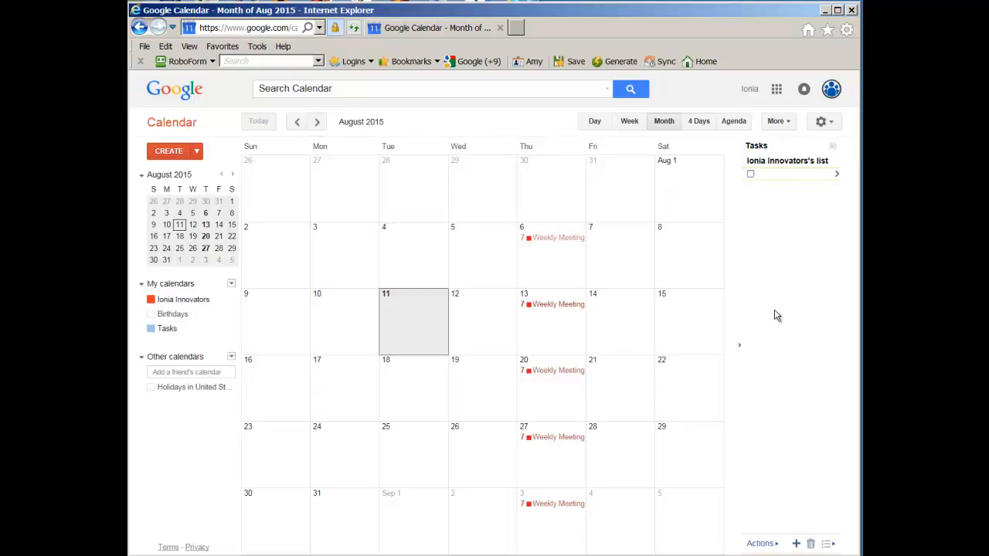
Step: Hide Tasks, leave Holidays in United States unchecked, and collapse Other calendars
{"action": "left_click", "coordinate": [152, 328]}
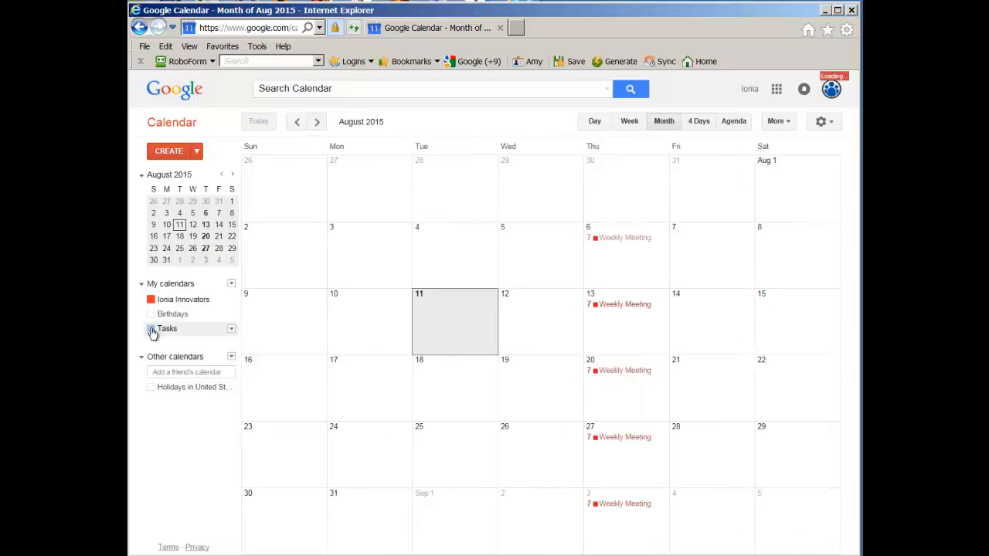
{"action": "left_click", "coordinate": [151, 389]}
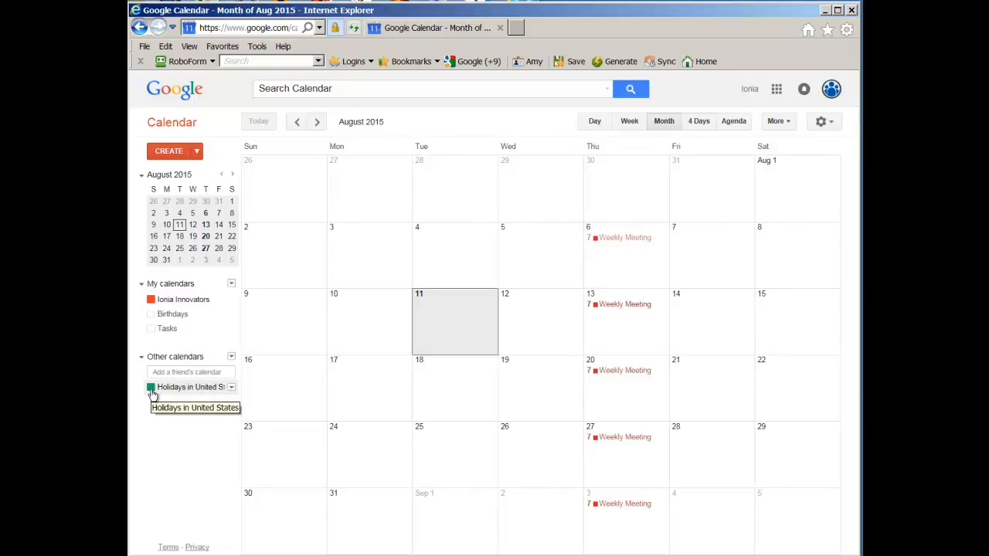
{"action": "left_click", "coordinate": [151, 389]}
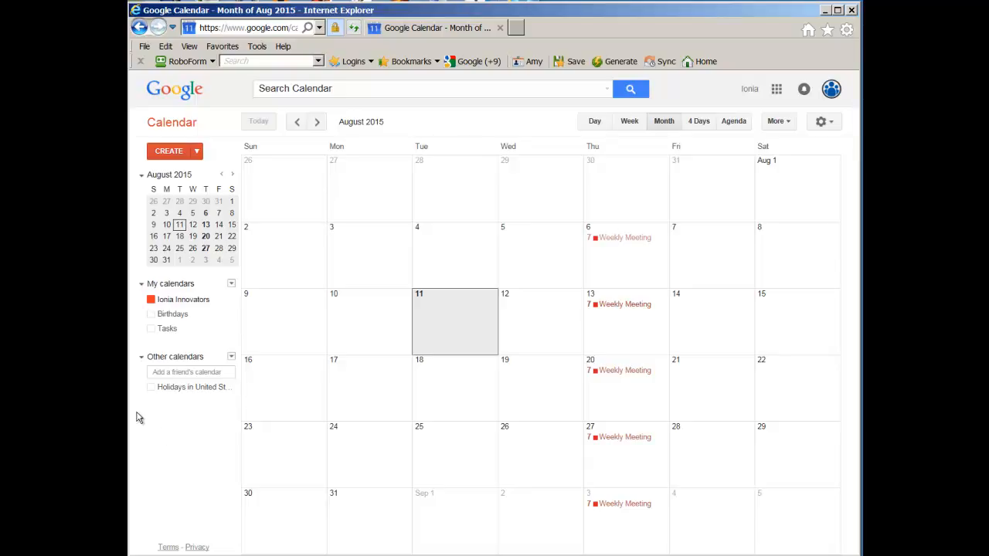
{"action": "left_click", "coordinate": [143, 356]}
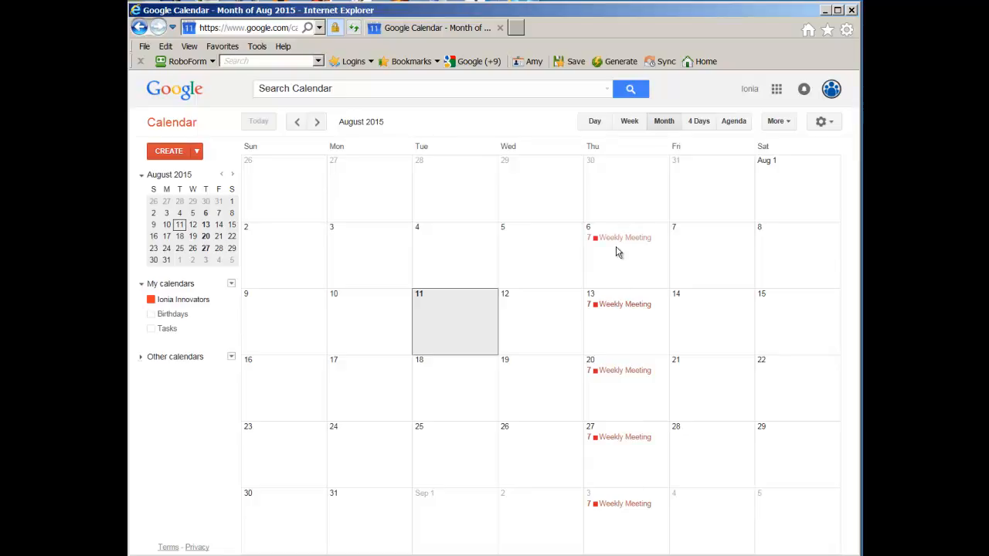
Step: Create a '6pm-8pm Meeting' event on Monday, August 3, then check and close its details
{"action": "left_click", "coordinate": [364, 235]}
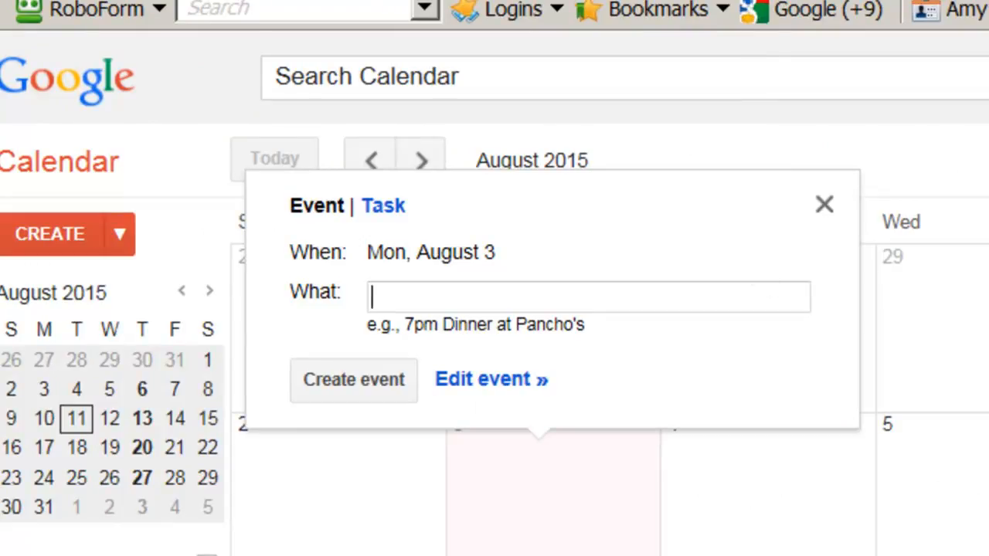
{"action": "type", "text": "6pm-"}
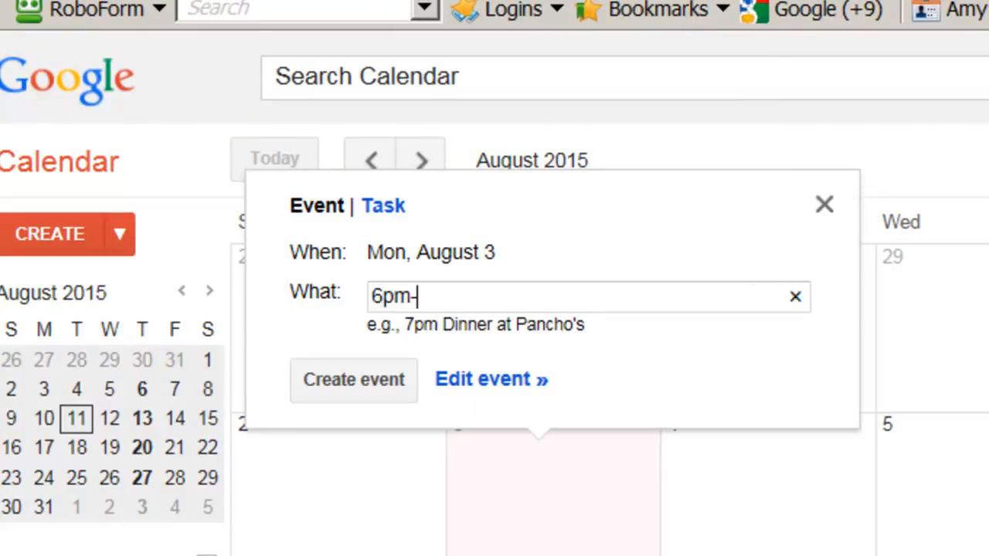
{"action": "type", "text": "8pm Meeting"}
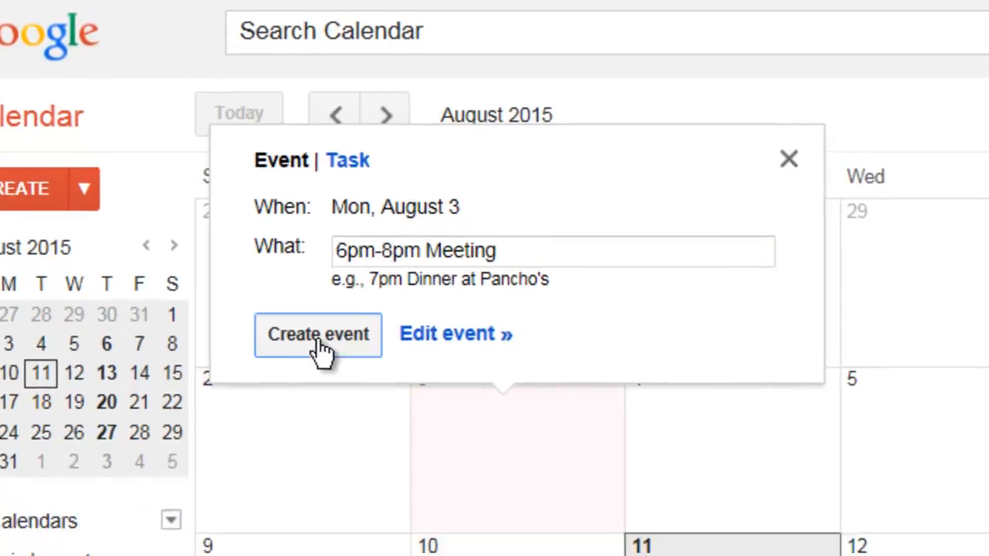
{"action": "left_click", "coordinate": [349, 382]}
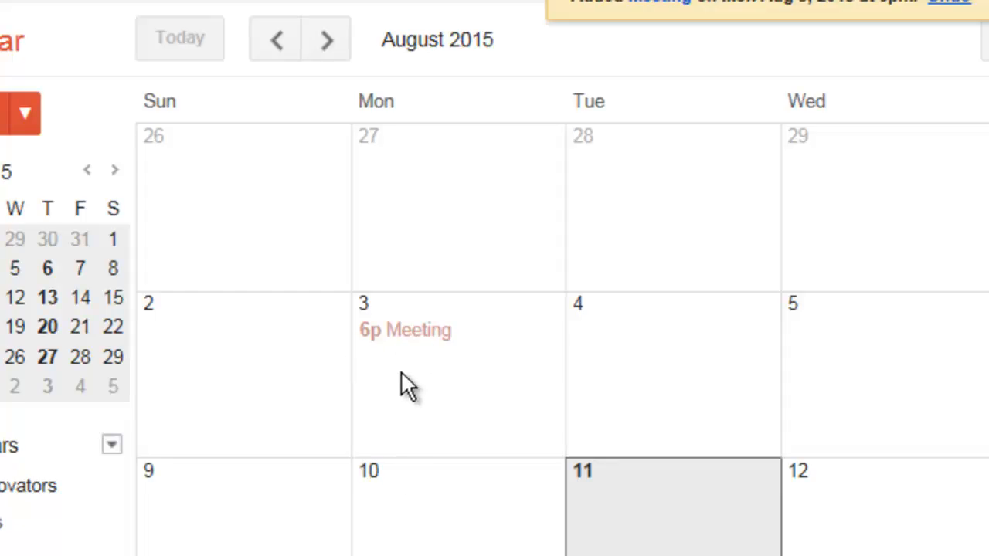
{"action": "left_click", "coordinate": [400, 329]}
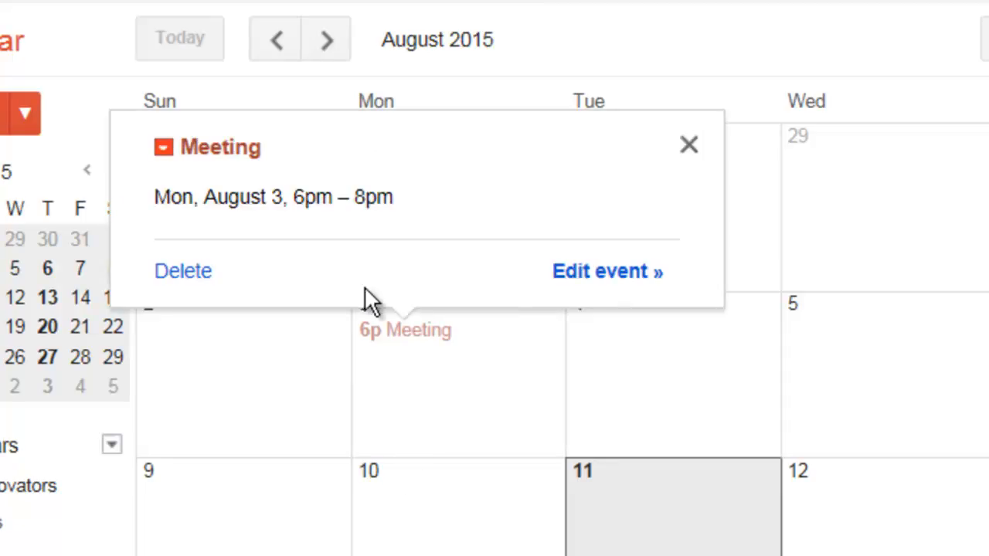
{"action": "left_click", "coordinate": [689, 145]}
Step: Start an event on Monday, August 10 titled '6pm-7:30pm meeting'
{"action": "left_click", "coordinate": [410, 501]}
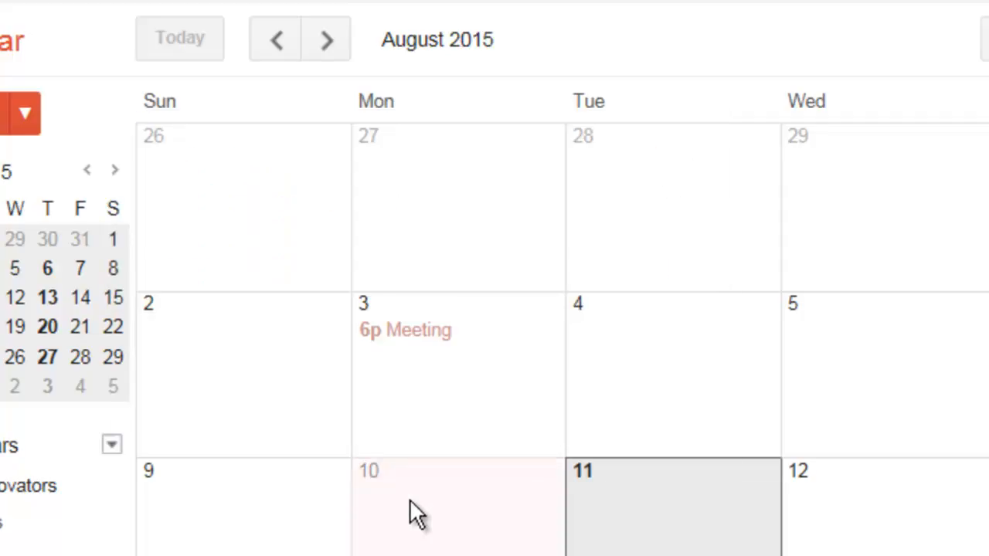
{"action": "type", "text": "6pm-"}
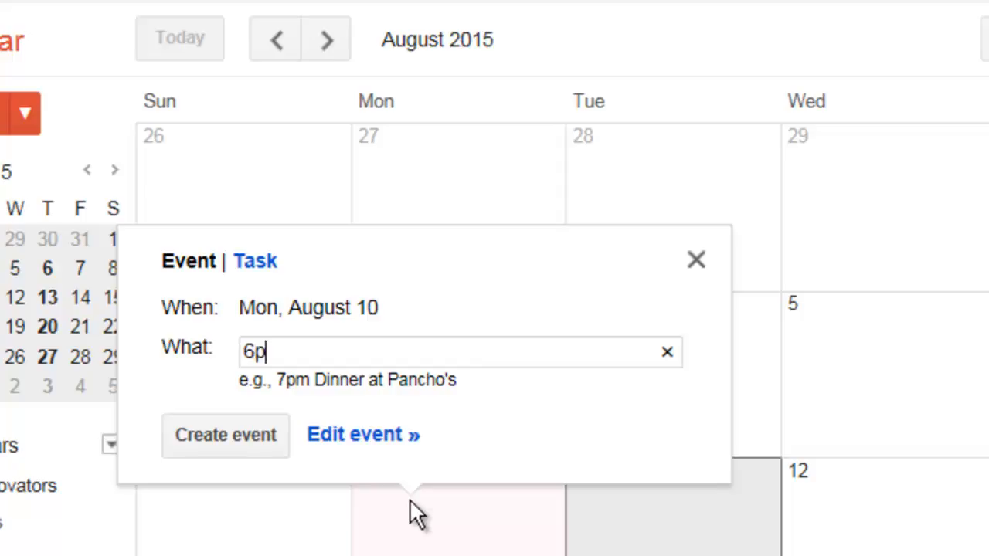
{"action": "type", "text": "7:30pm meeting"}
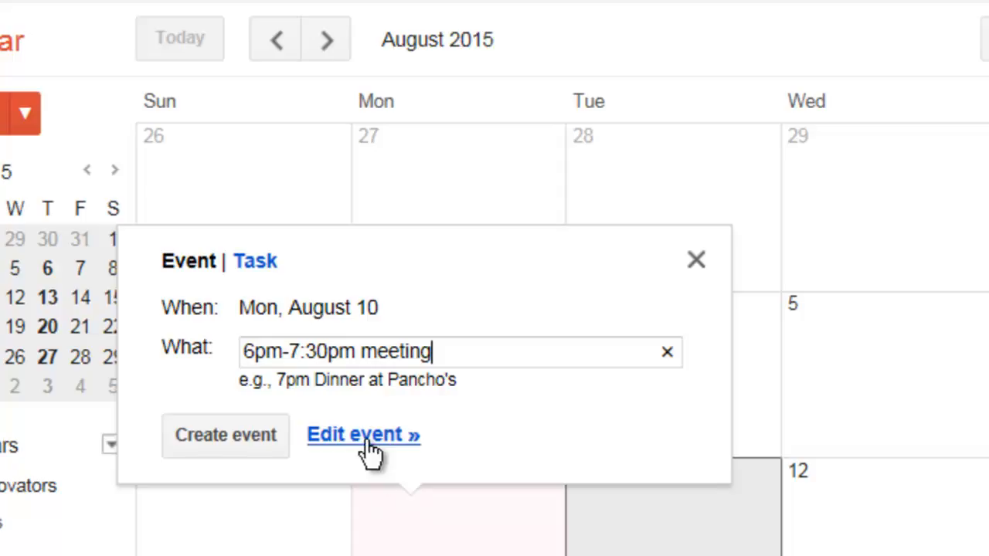
Step: Make the meeting all-day, ending Friday, August 14, and save it
{"action": "left_click", "coordinate": [307, 346]}
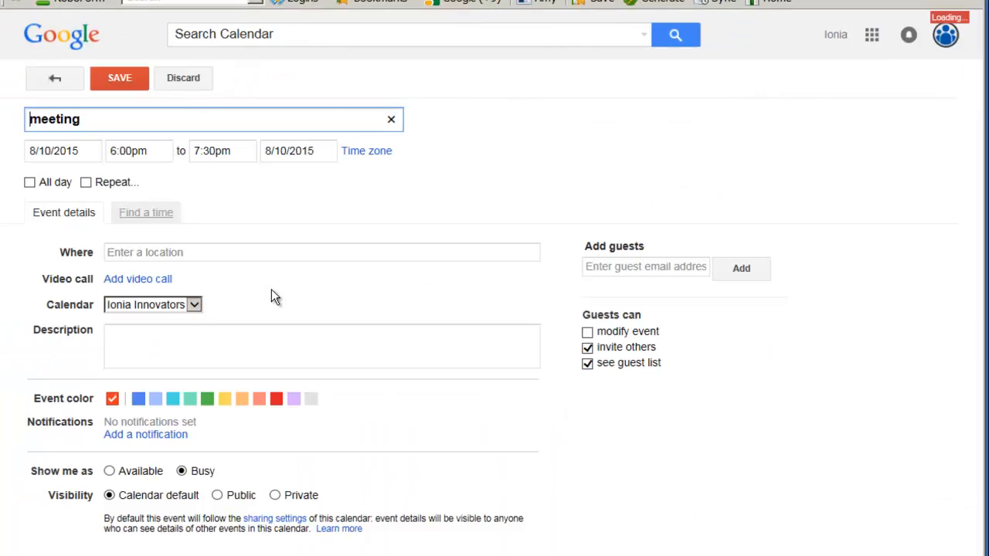
{"action": "left_click", "coordinate": [29, 182]}
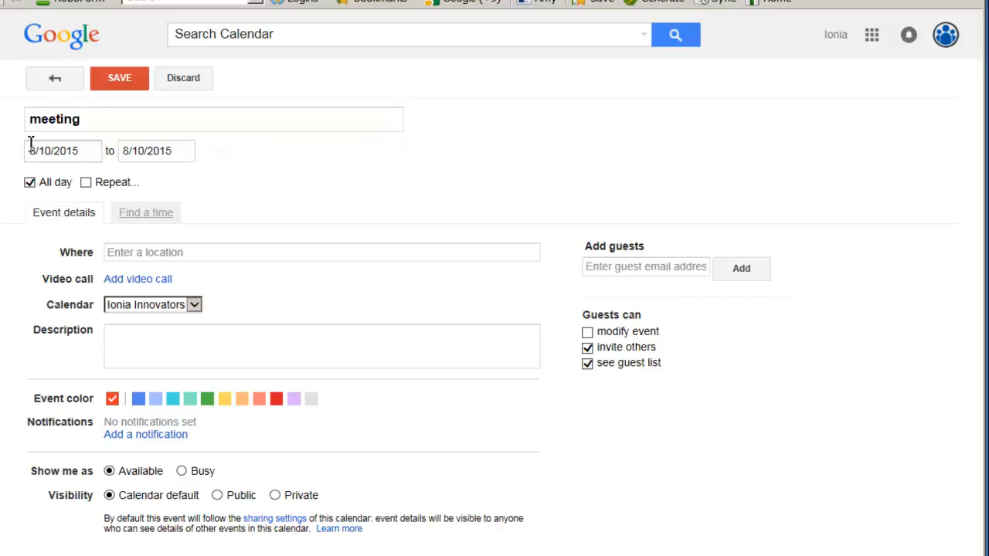
{"action": "double_click", "coordinate": [143, 151]}
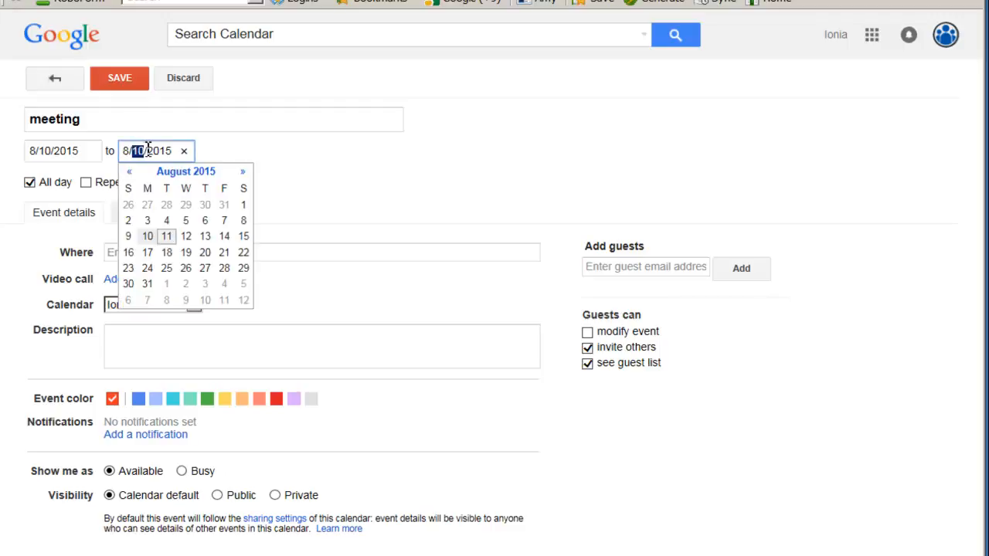
{"action": "left_click", "coordinate": [230, 238]}
{"action": "left_click", "coordinate": [130, 82]}
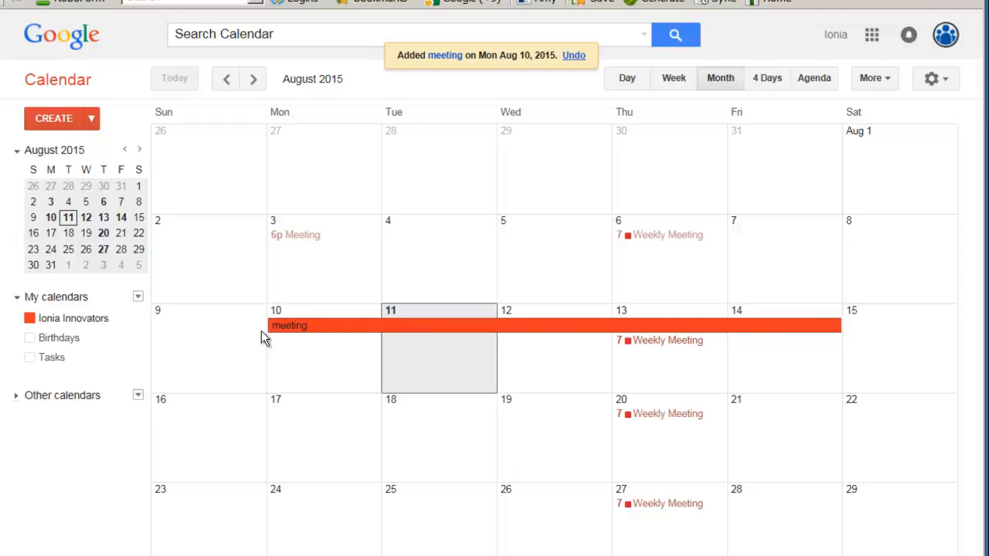
Step: Reopen the meeting for editing, turn off All day to get 10:00am–11:00am, and tick Repeat
{"action": "left_click", "coordinate": [318, 326]}
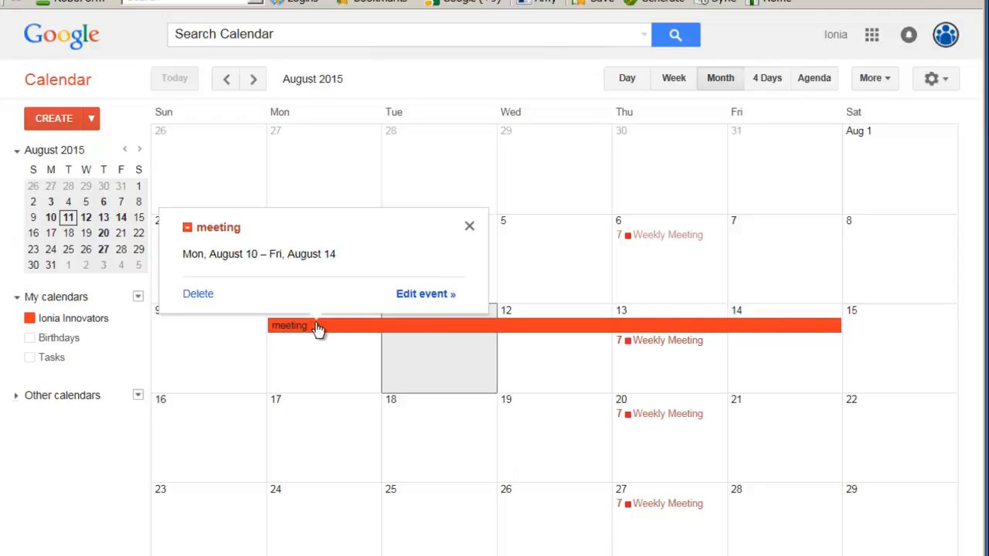
{"action": "left_click", "coordinate": [417, 298]}
{"action": "left_click", "coordinate": [29, 182]}
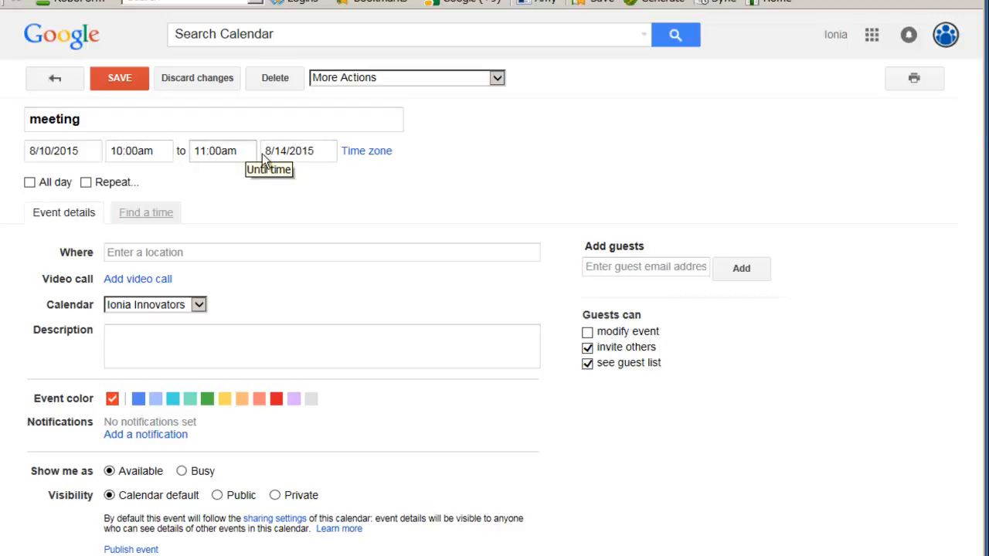
{"action": "left_click", "coordinate": [85, 181]}
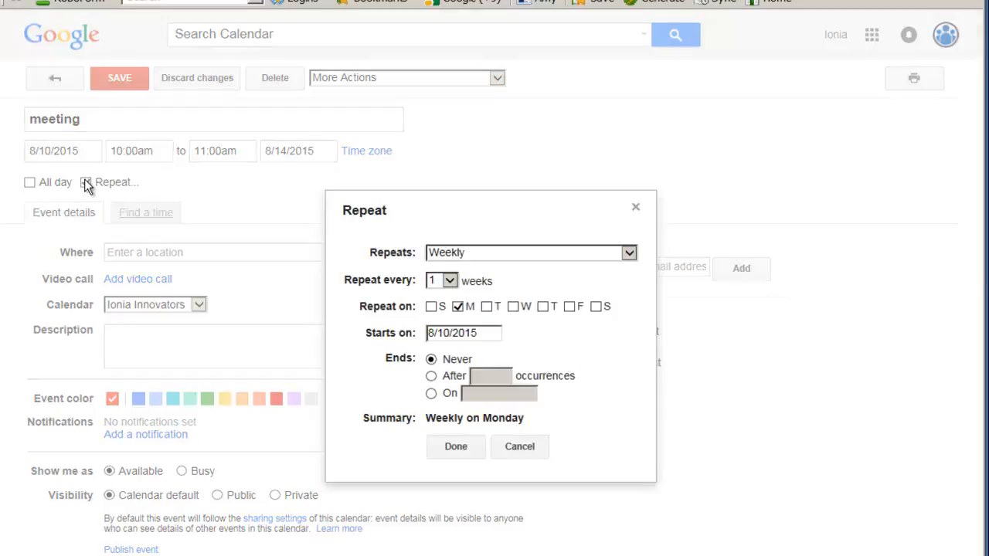
Step: Keep the repeat at weekly, every 1 week on Monday, confirm it, and save the meeting
{"action": "left_click", "coordinate": [484, 252]}
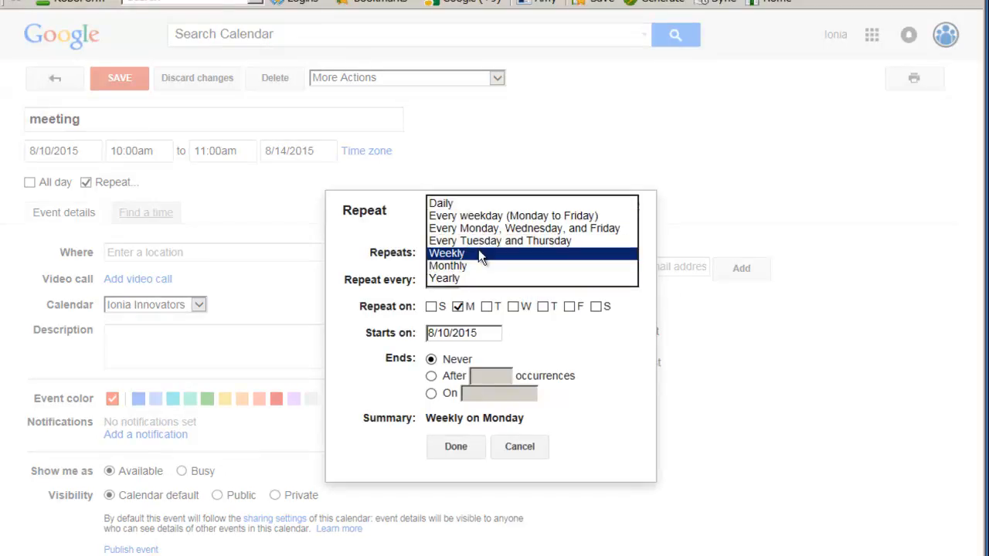
{"action": "left_click", "coordinate": [478, 251]}
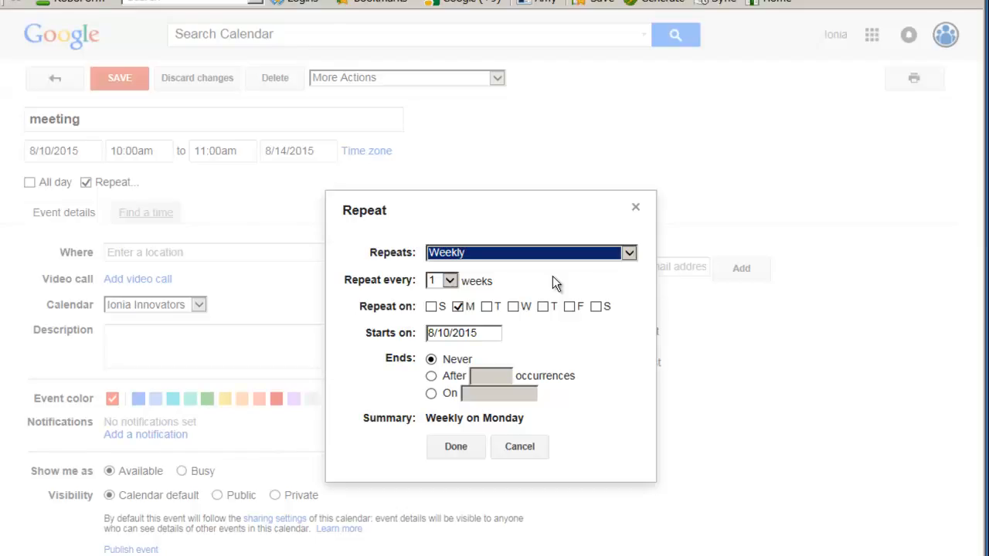
{"action": "left_click", "coordinate": [449, 283]}
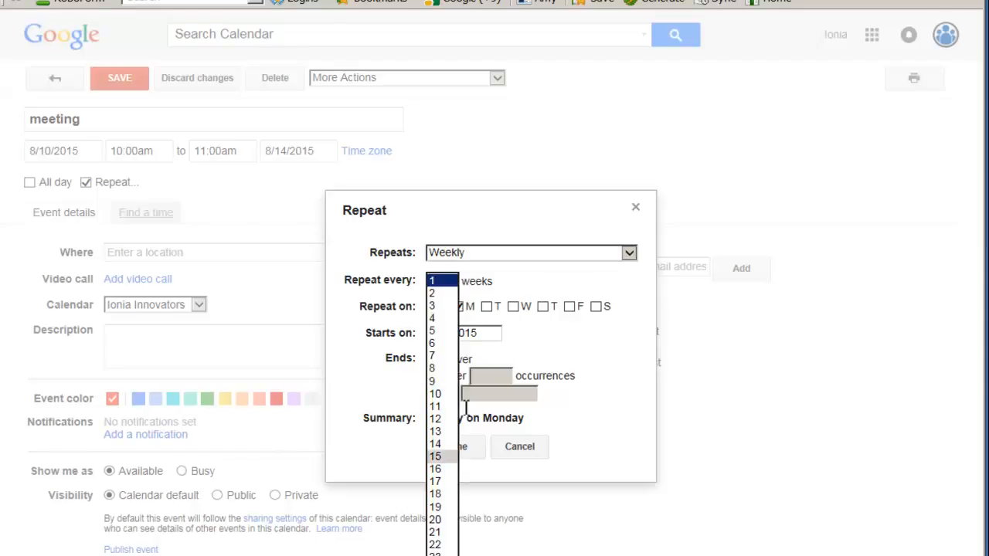
{"action": "left_click", "coordinate": [437, 282]}
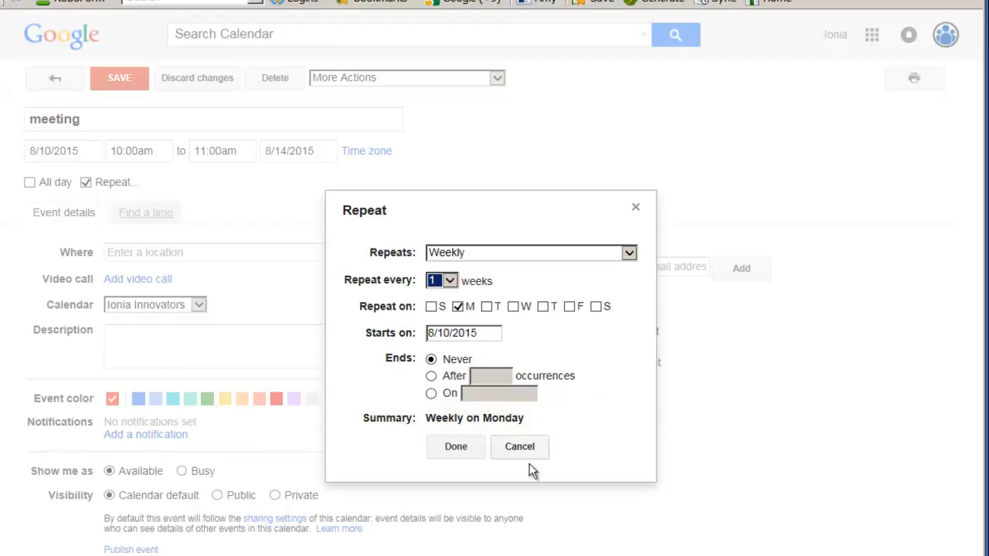
{"action": "left_click", "coordinate": [453, 446]}
{"action": "left_click", "coordinate": [115, 79]}
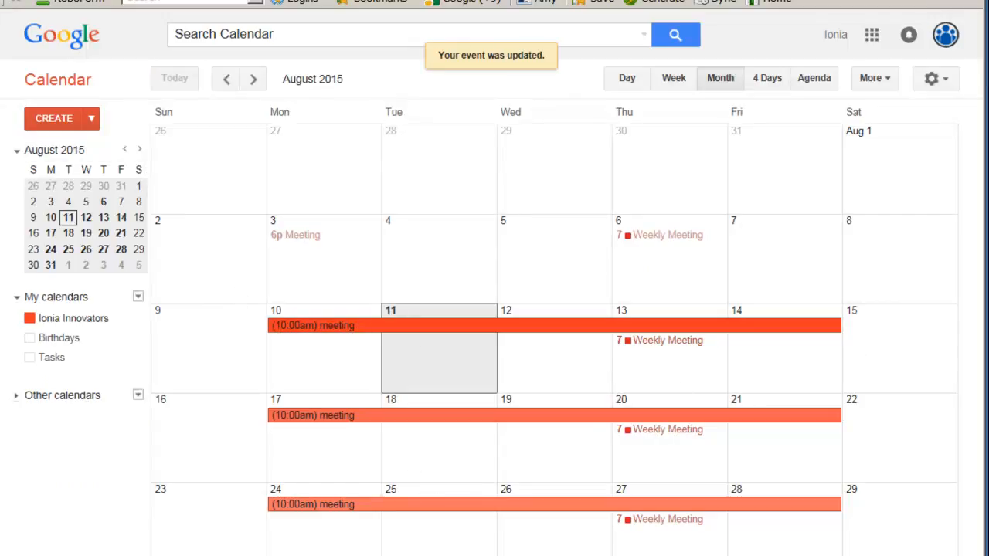
Step: Change the meeting's end date to August 10 and save it for all events in the series
{"action": "left_click", "coordinate": [300, 326]}
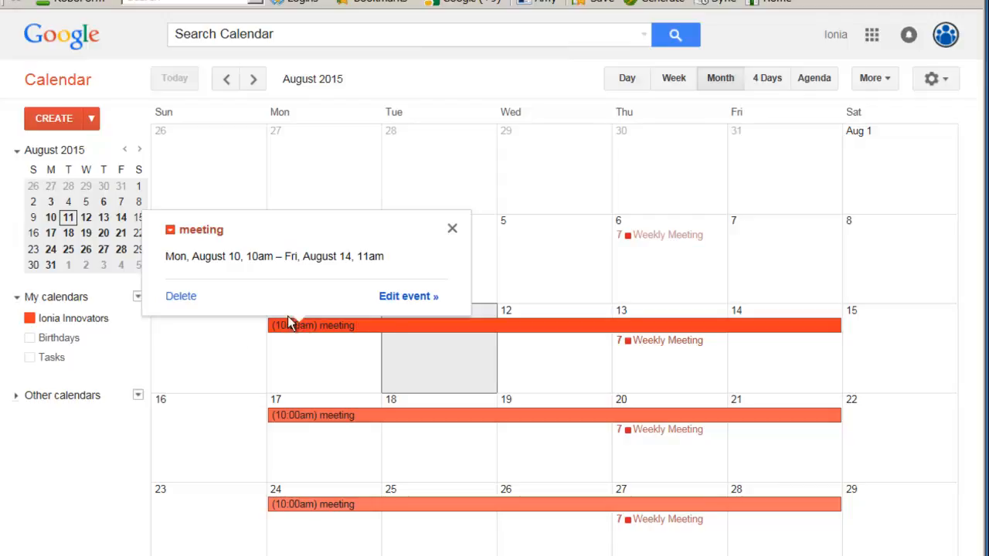
{"action": "left_click", "coordinate": [402, 297]}
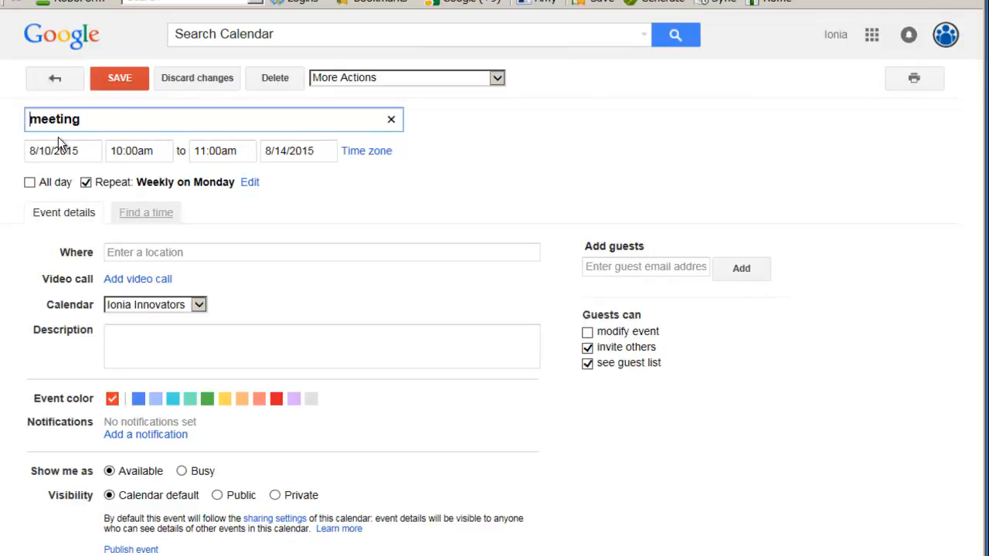
{"action": "left_click", "coordinate": [283, 151]}
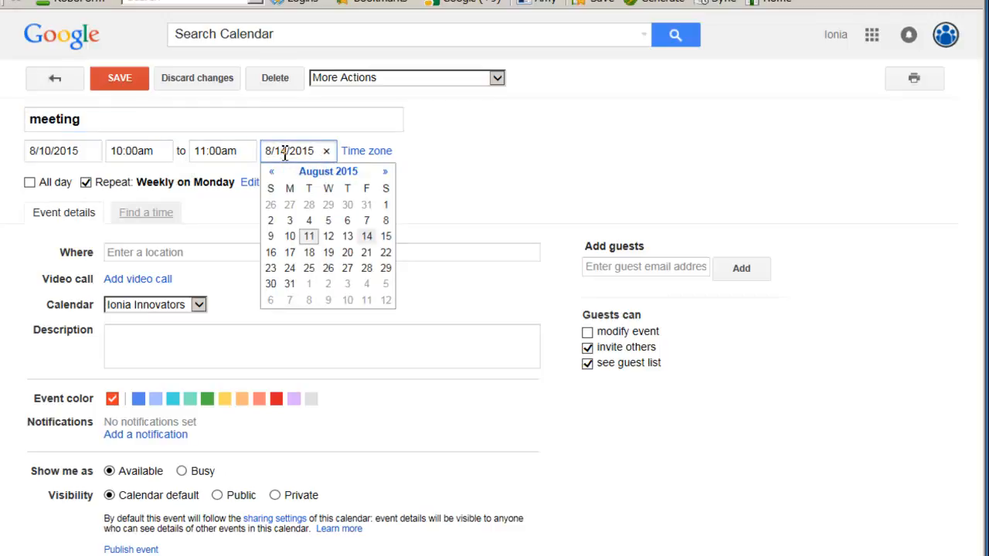
{"action": "left_click", "coordinate": [290, 241]}
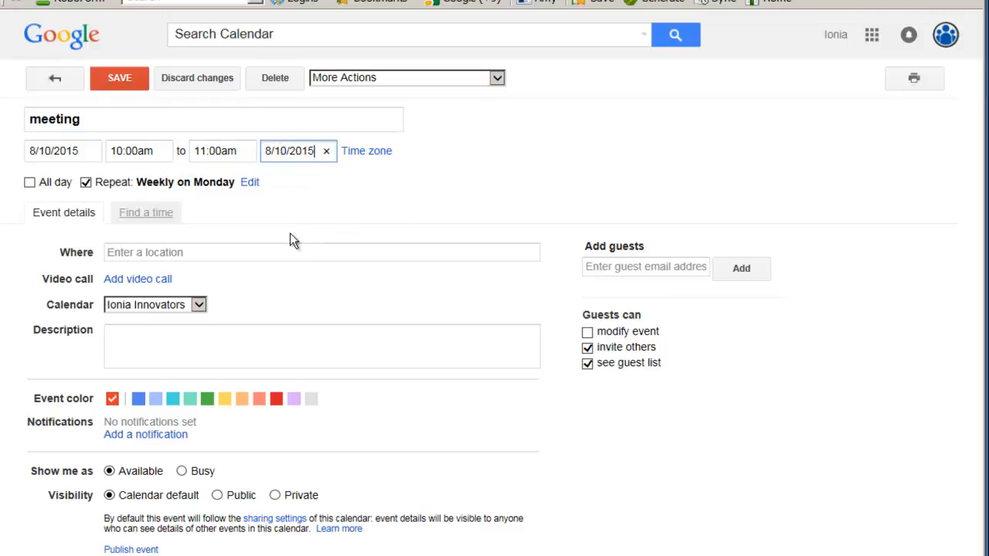
{"action": "left_click", "coordinate": [116, 79]}
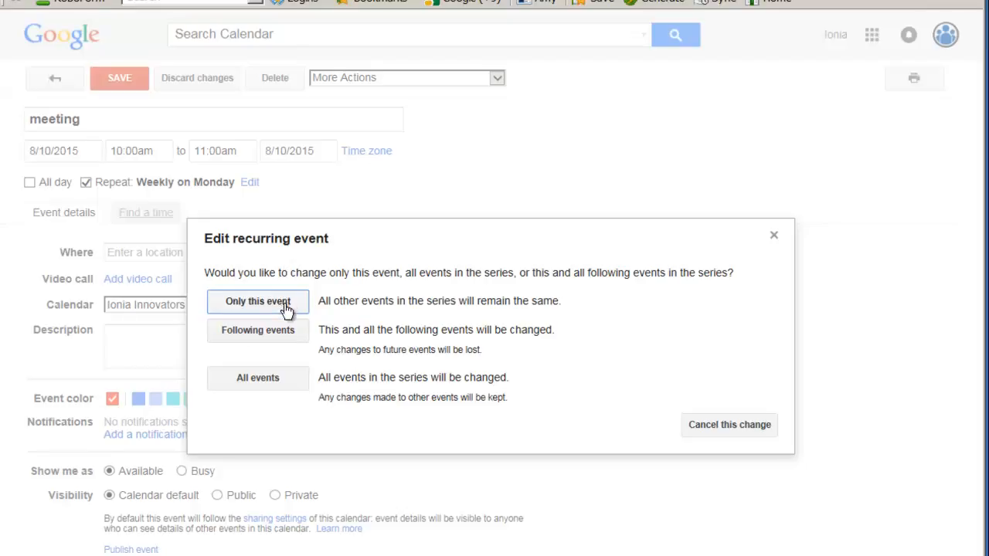
{"action": "left_click", "coordinate": [276, 379]}
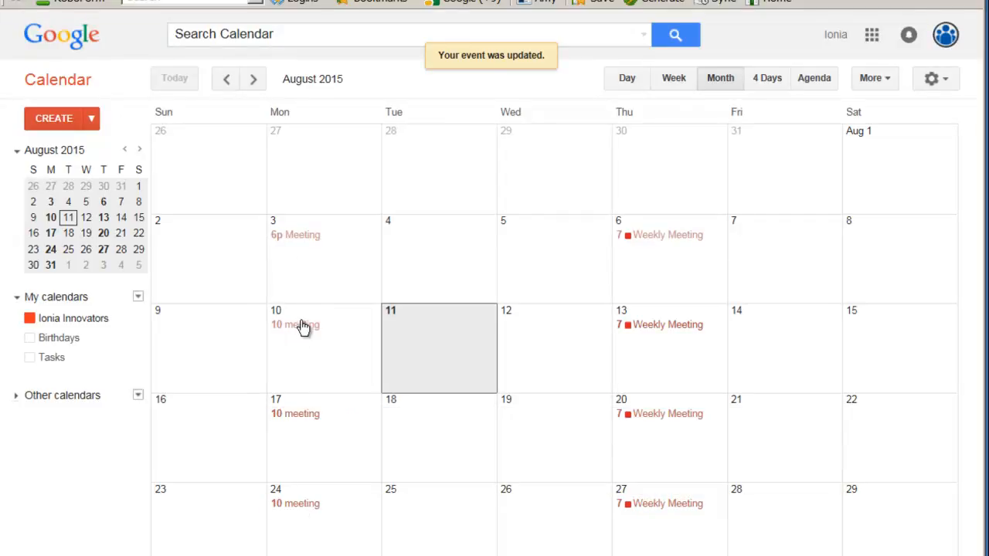
Step: Dismiss the accidental new event started on August 9
{"action": "right_click", "coordinate": [301, 333]}
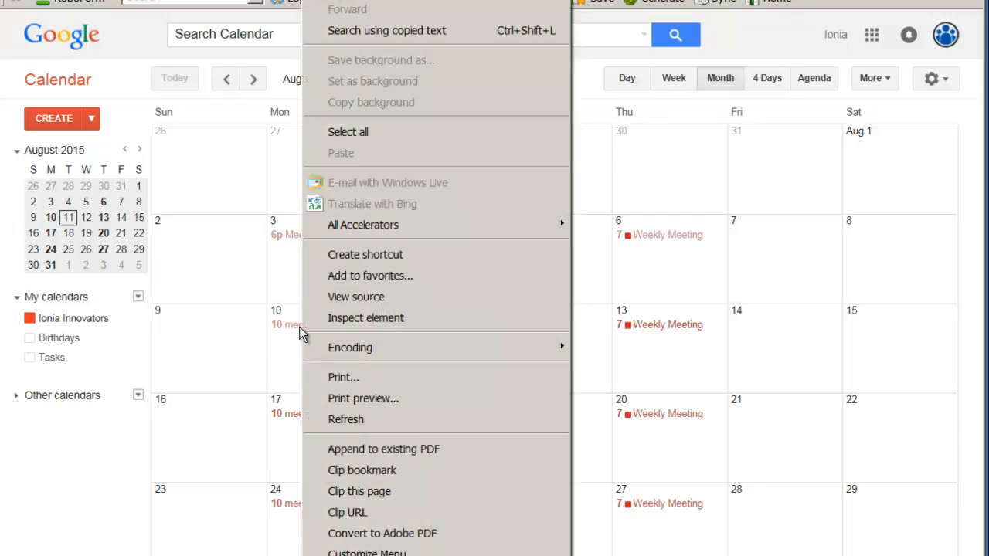
{"action": "left_click", "coordinate": [240, 382]}
{"action": "left_click", "coordinate": [391, 251]}
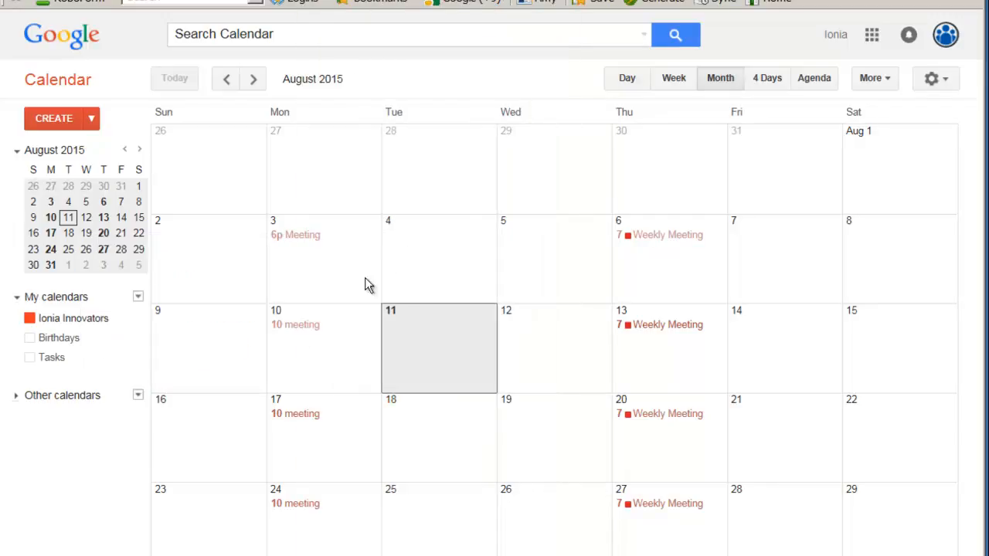
Step: Set the August 10 meeting's location to the suggested street address in Ionia, MI
{"action": "left_click", "coordinate": [302, 325]}
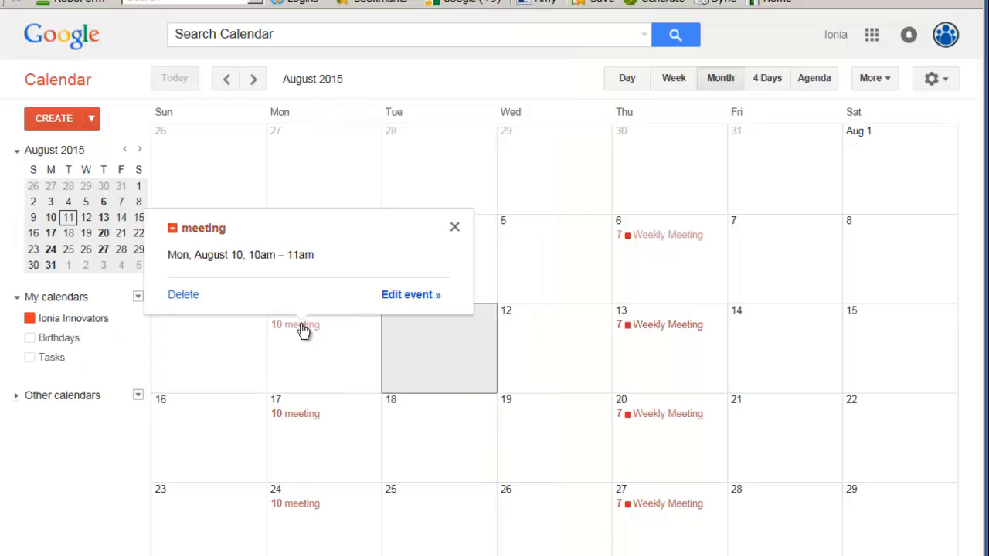
{"action": "left_click", "coordinate": [413, 293]}
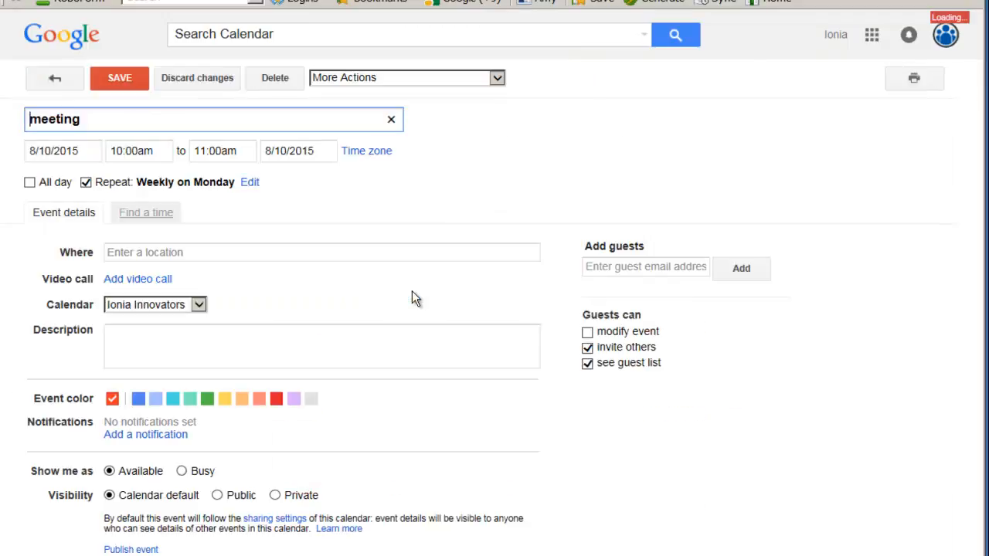
{"action": "left_click", "coordinate": [149, 254]}
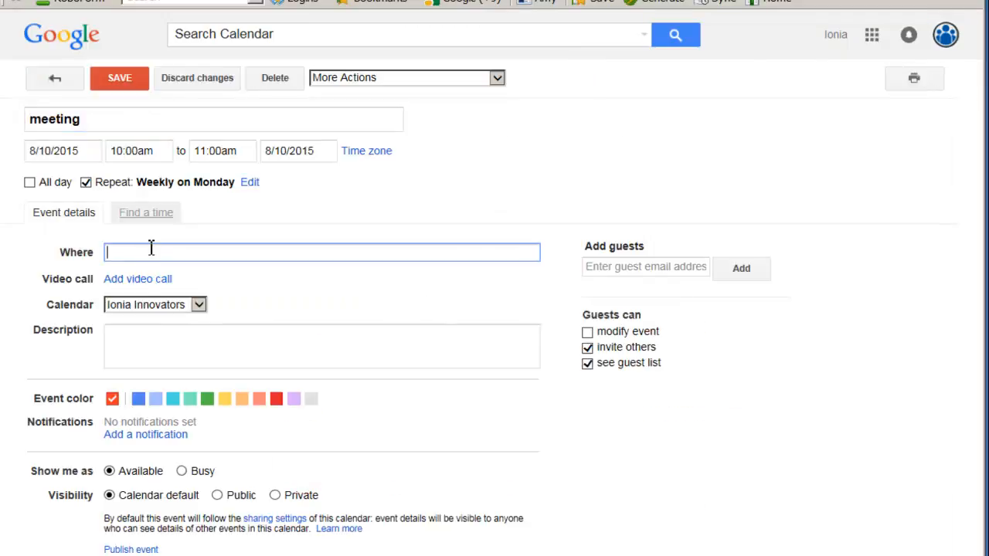
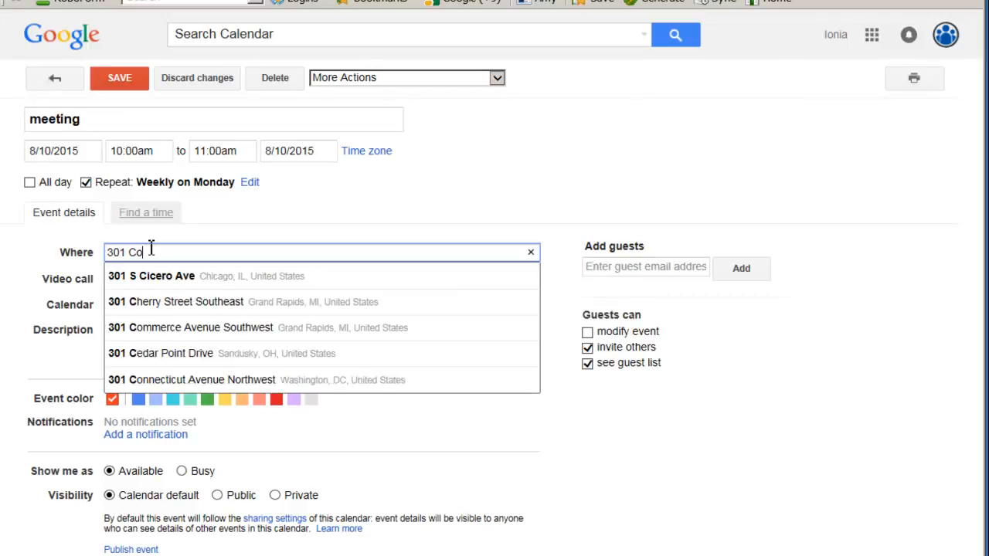
{"action": "left_click", "coordinate": [155, 274]}
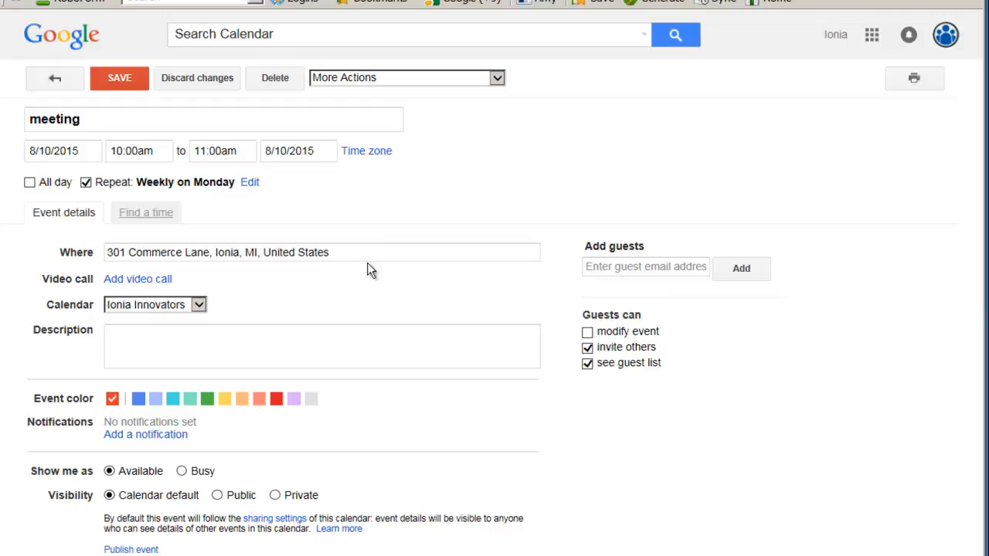
Step: Keep the meeting on the Ionia Innovators calendar and add a Pop-up reminder in minutes
{"action": "left_click", "coordinate": [198, 307]}
{"action": "left_click", "coordinate": [194, 309]}
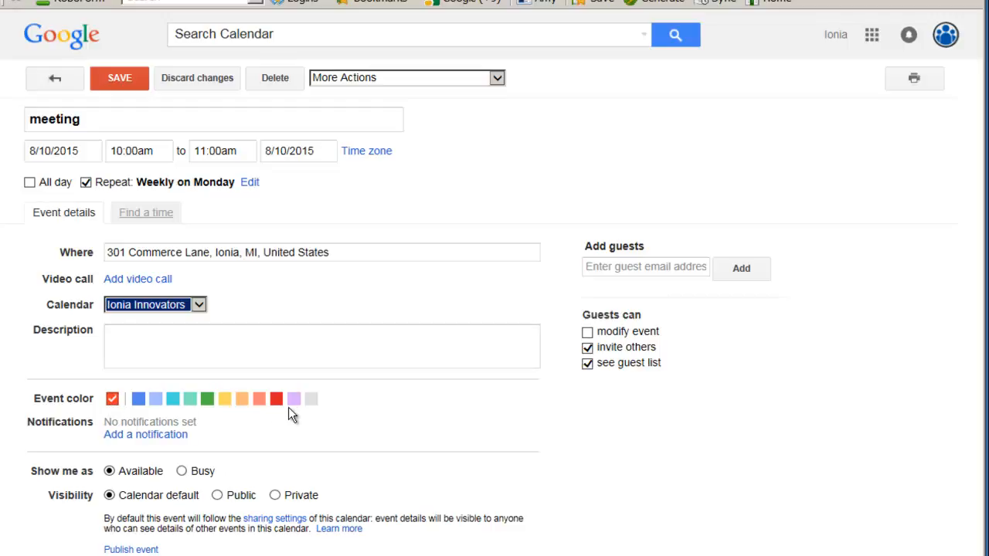
{"action": "left_click", "coordinate": [122, 434]}
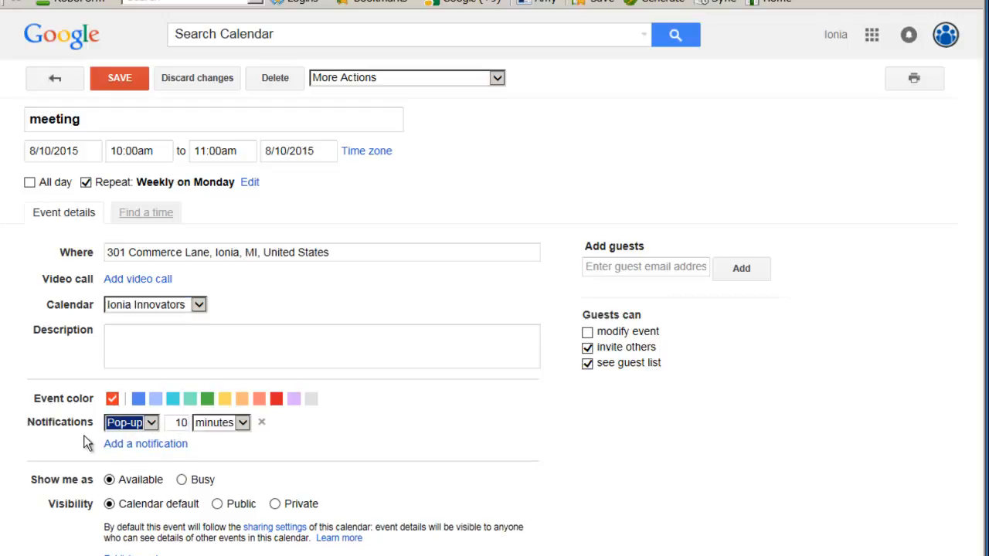
{"action": "left_click", "coordinate": [154, 421]}
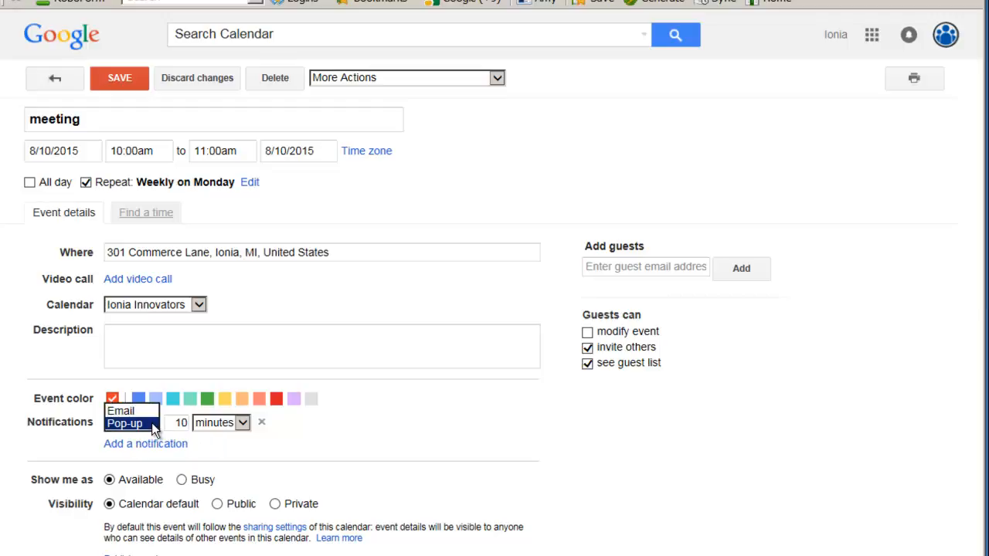
{"action": "left_click", "coordinate": [153, 424]}
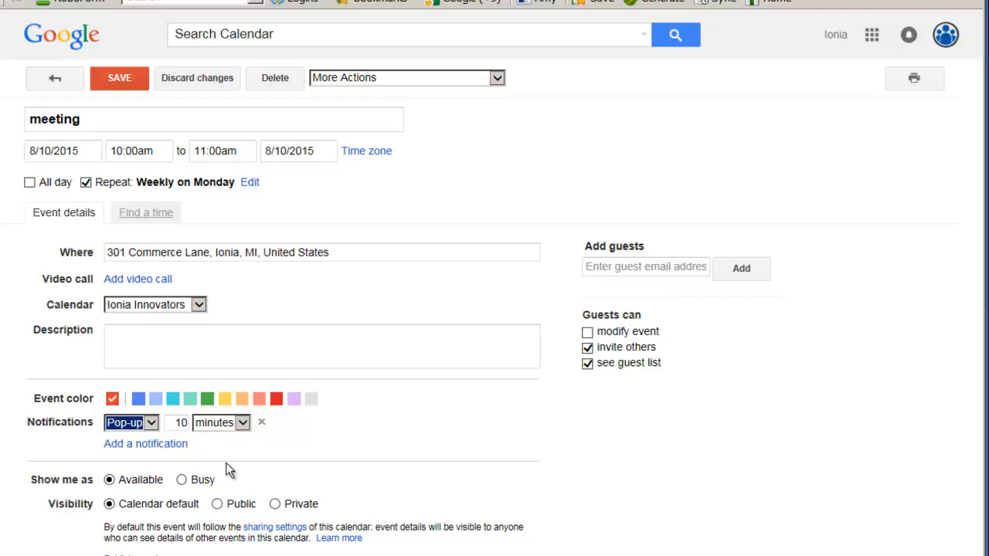
{"action": "left_click", "coordinate": [242, 423]}
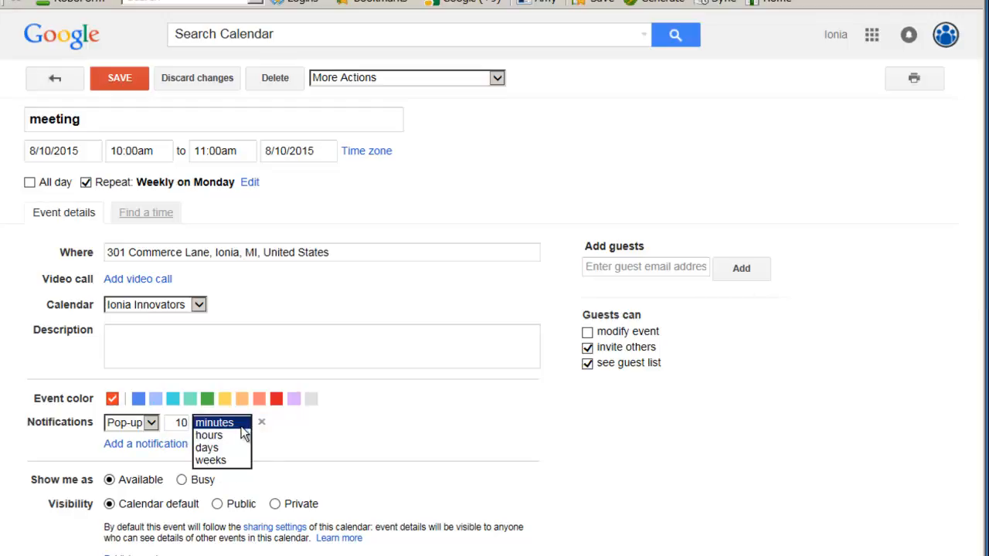
{"action": "left_click", "coordinate": [259, 456]}
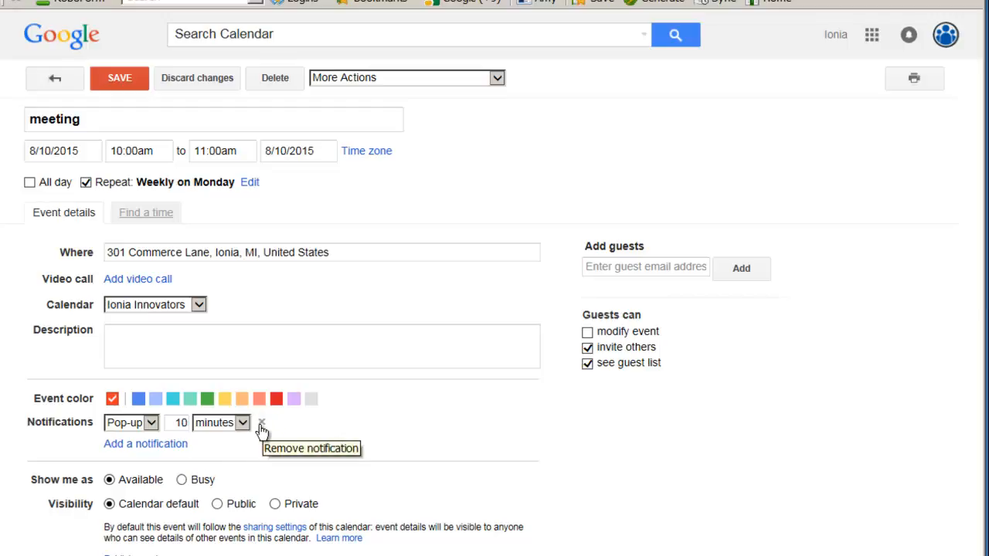
Step: Remove the pop-up reminder, set visibility to Public, and save the meeting
{"action": "left_click", "coordinate": [261, 424]}
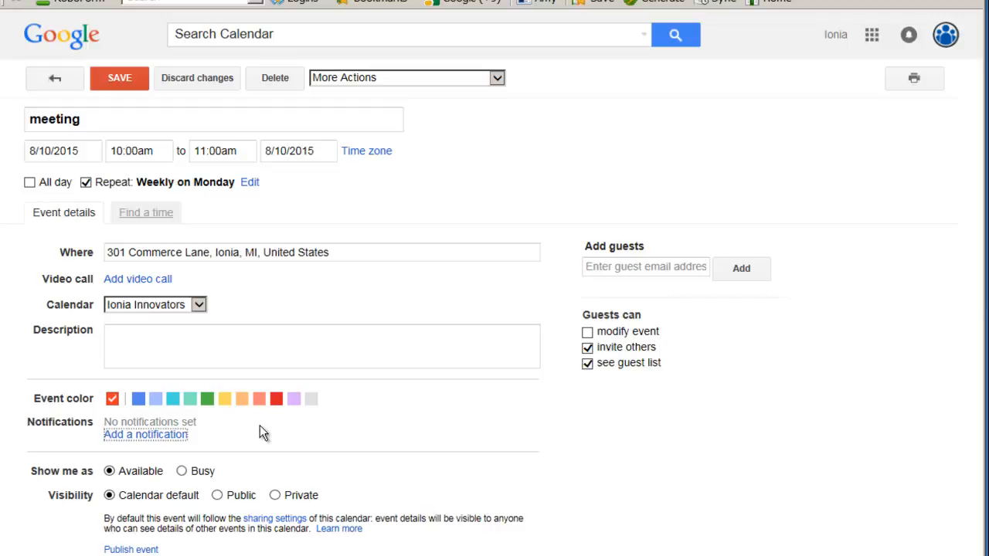
{"action": "left_click", "coordinate": [217, 495]}
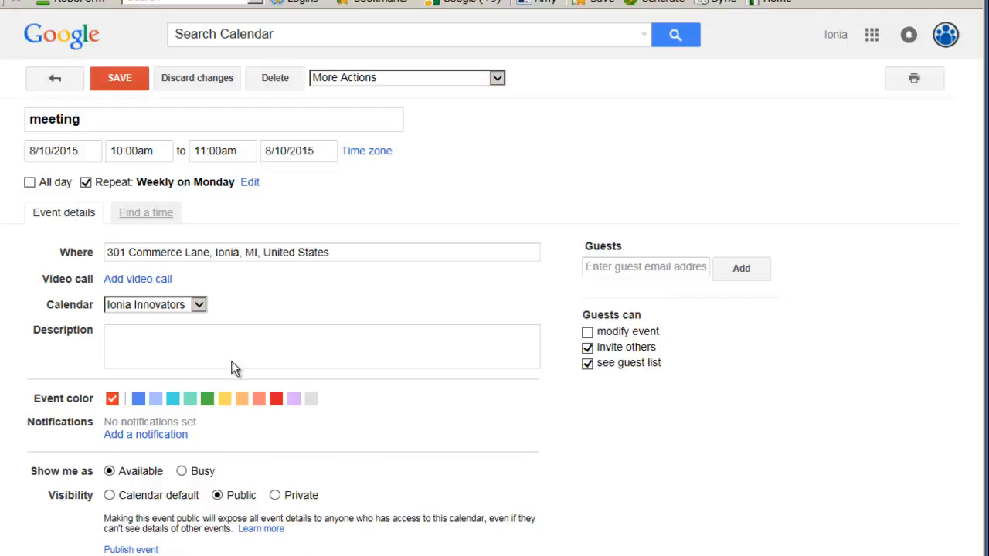
{"action": "left_click", "coordinate": [121, 80]}
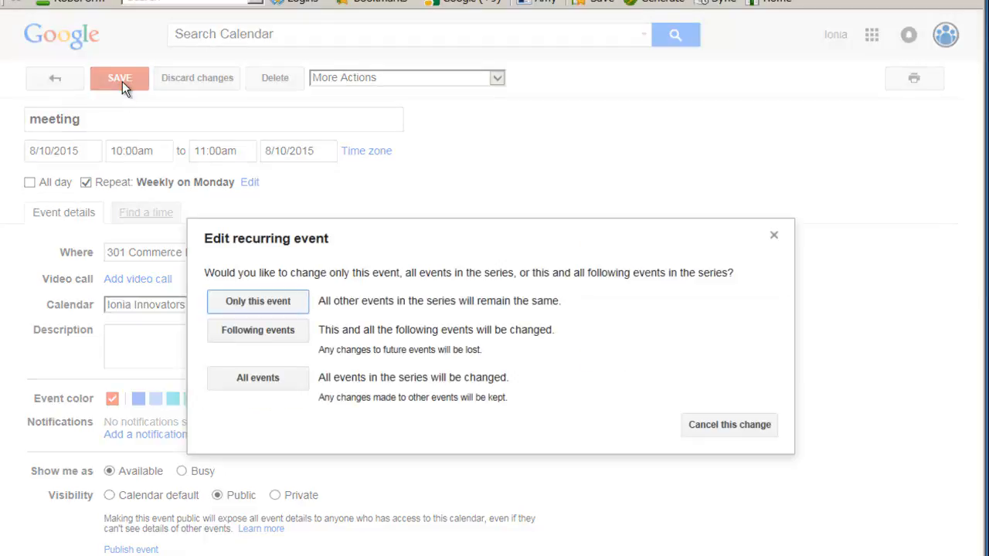
Step: Apply the edits to all events in the series and switch to the Aug 9–15 week view
{"action": "left_click", "coordinate": [257, 378]}
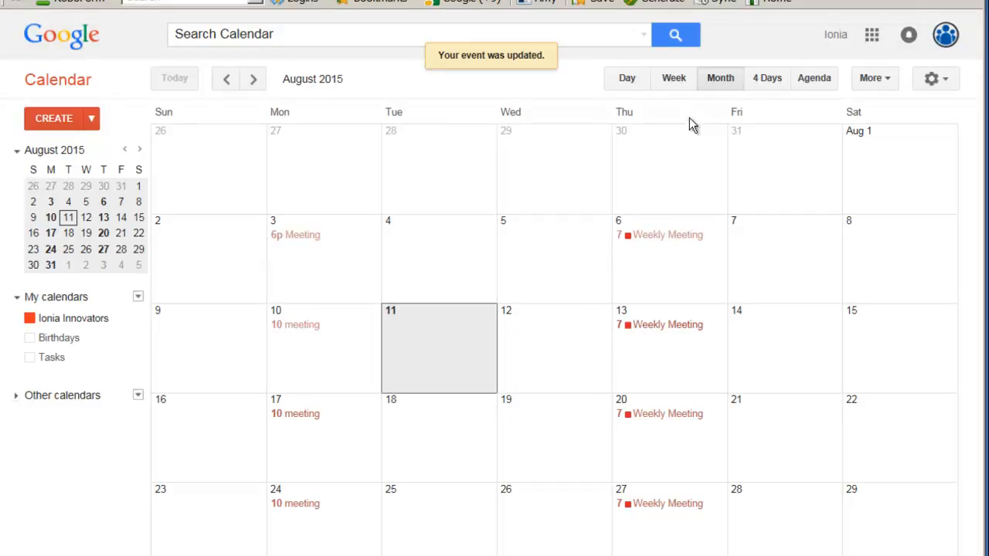
{"action": "left_click", "coordinate": [674, 81]}
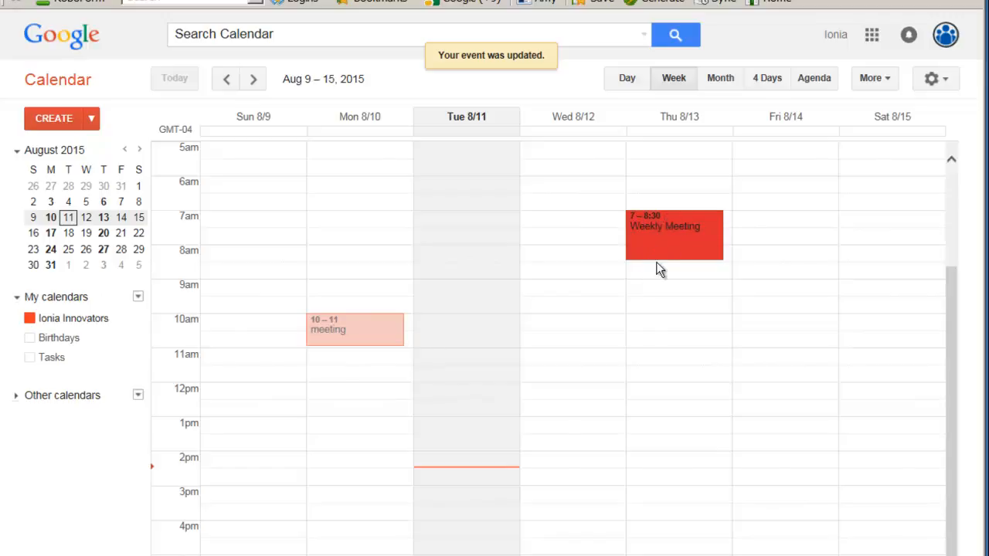
Step: Extend the Monday meeting series to end at 1:30pm, restore it to 11am, then open its details
{"action": "left_click_drag", "start_coordinate": [358, 344], "coordinate": [356, 418]}
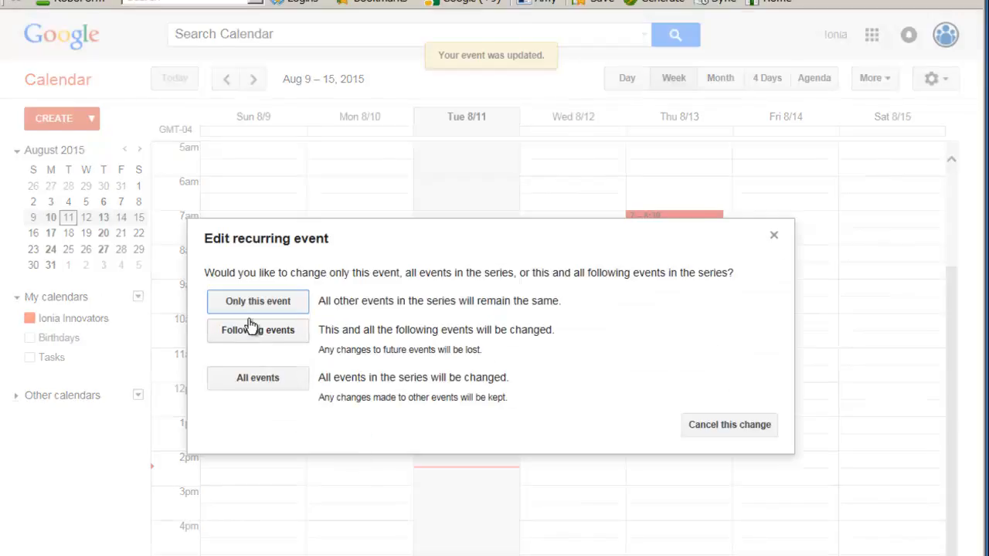
{"action": "left_click", "coordinate": [260, 383]}
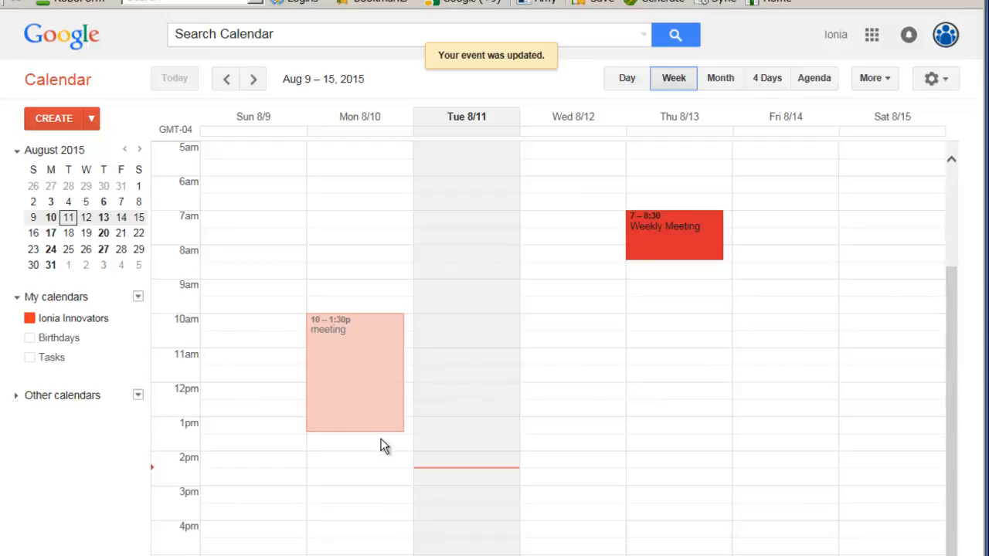
{"action": "left_click_drag", "start_coordinate": [364, 428], "coordinate": [366, 346]}
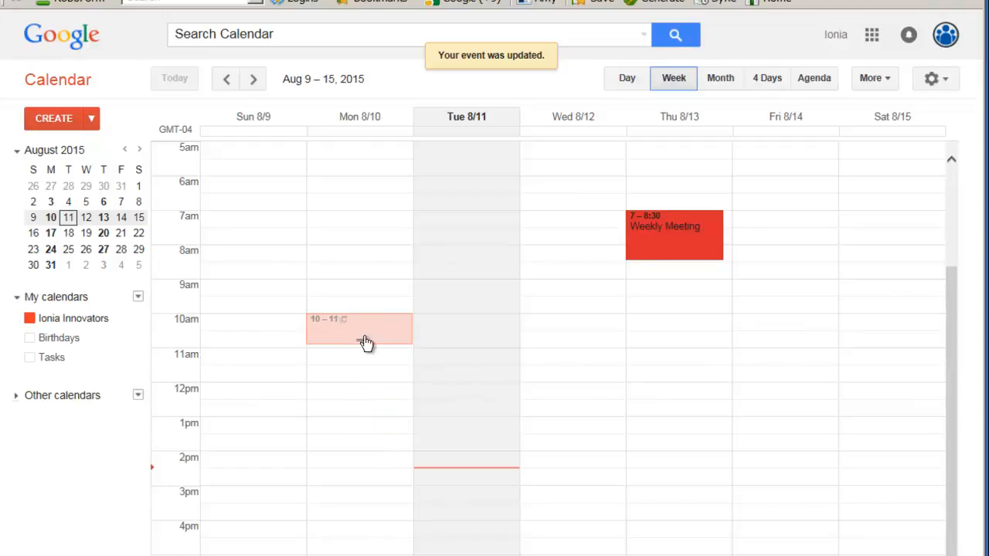
{"action": "left_click", "coordinate": [260, 379]}
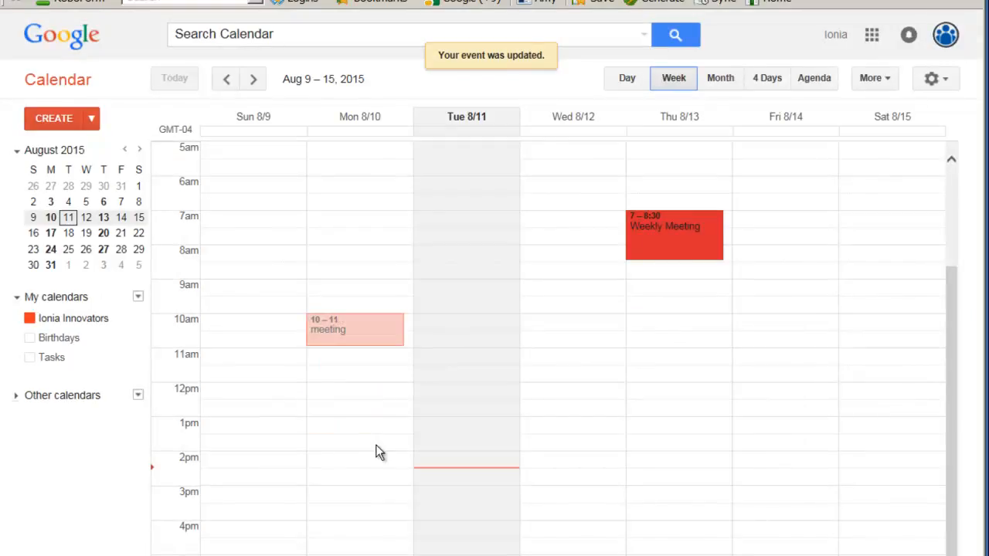
{"action": "left_click", "coordinate": [365, 340]}
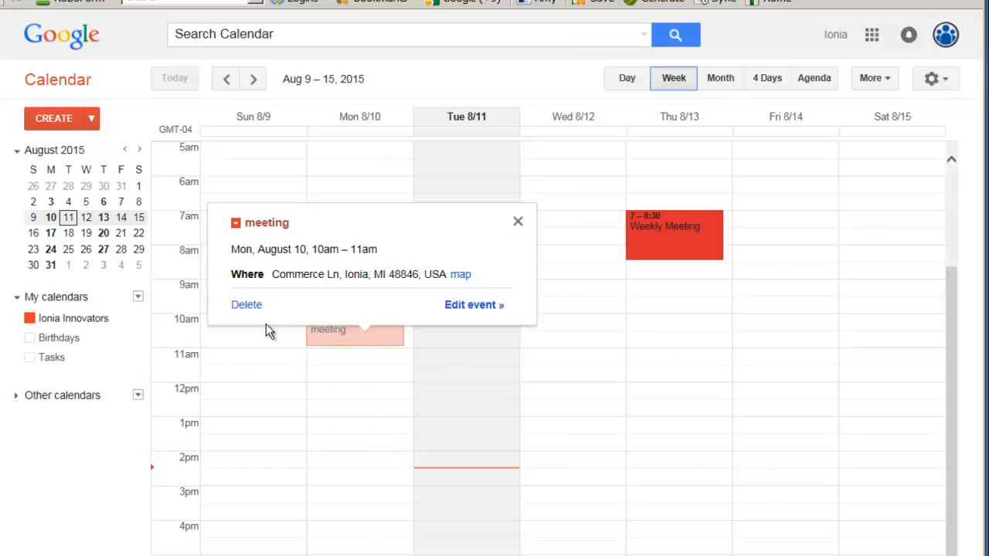
Step: Delete all events in the Monday meeting series and switch to the 4-day view of Aug 11–14
{"action": "left_click", "coordinate": [245, 306]}
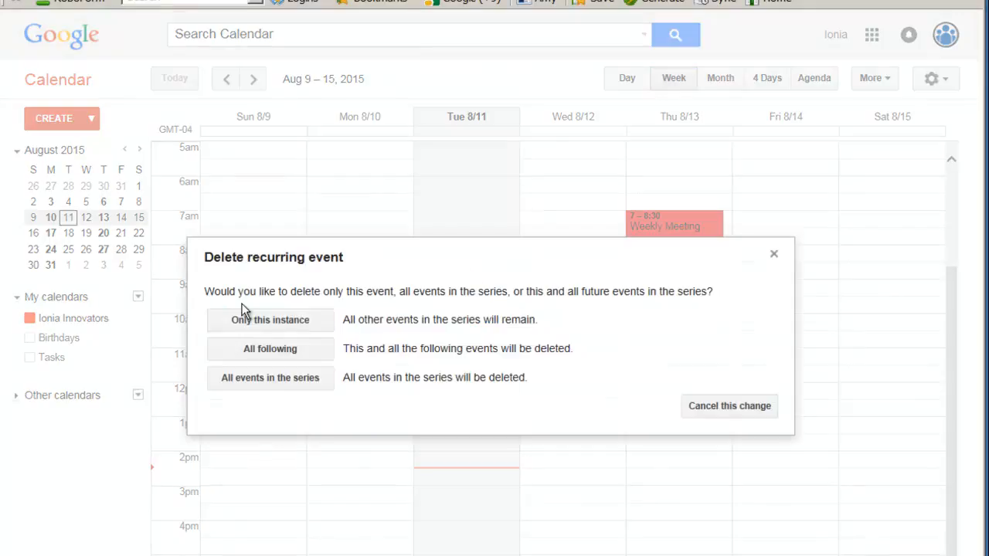
{"action": "left_click", "coordinate": [267, 382]}
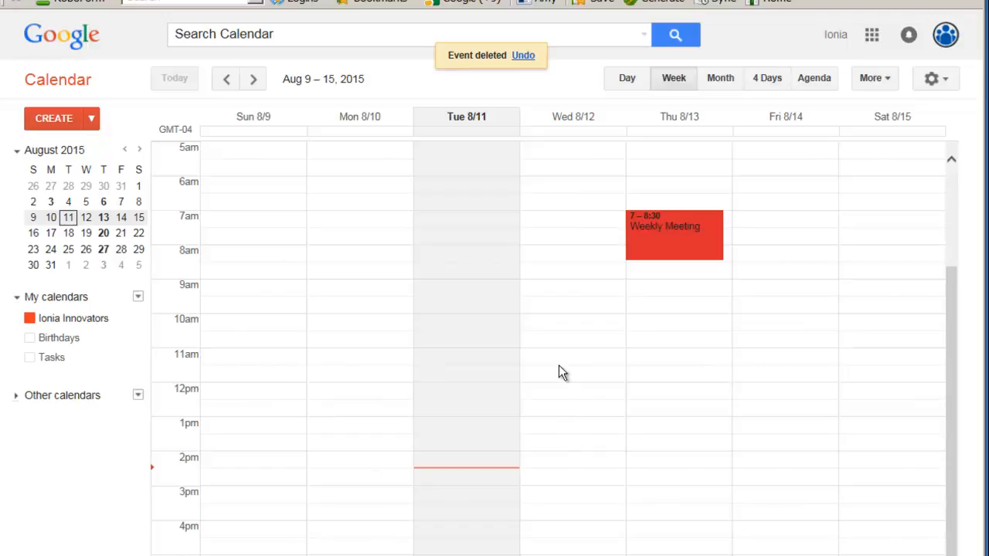
{"action": "left_click", "coordinate": [768, 80]}
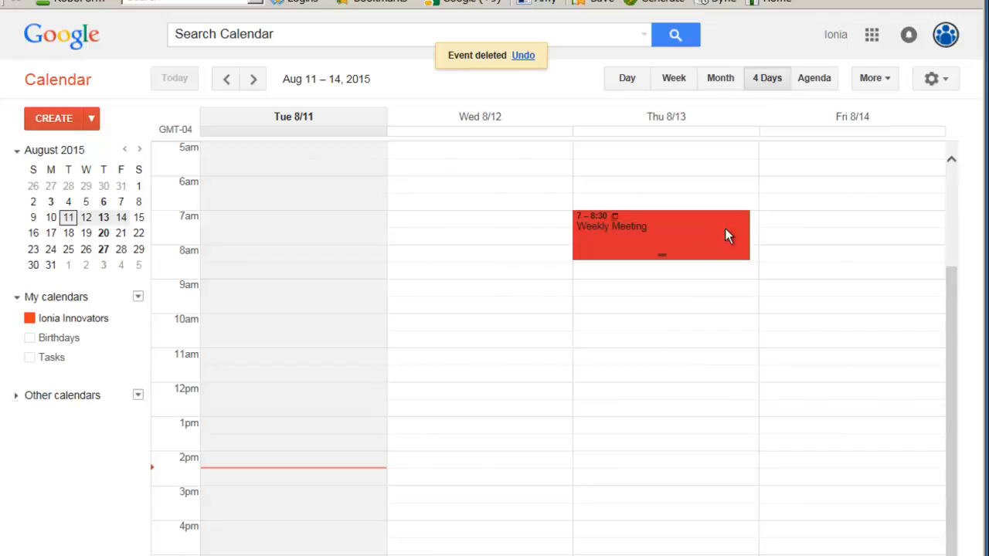
Step: Review the remaining Weekly Meetings in Agenda view, then return to the August 2015 month view
{"action": "left_click", "coordinate": [825, 85]}
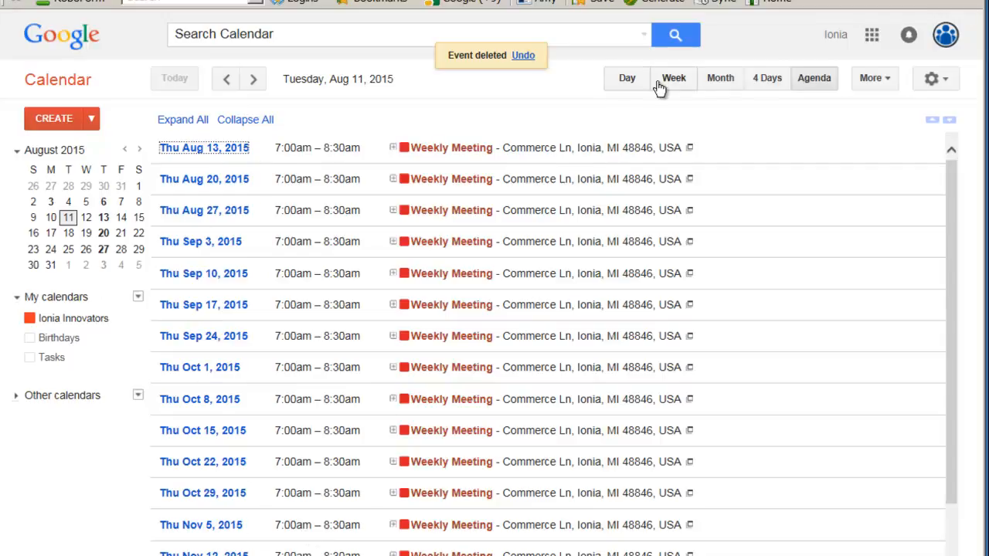
{"action": "left_click", "coordinate": [720, 85]}
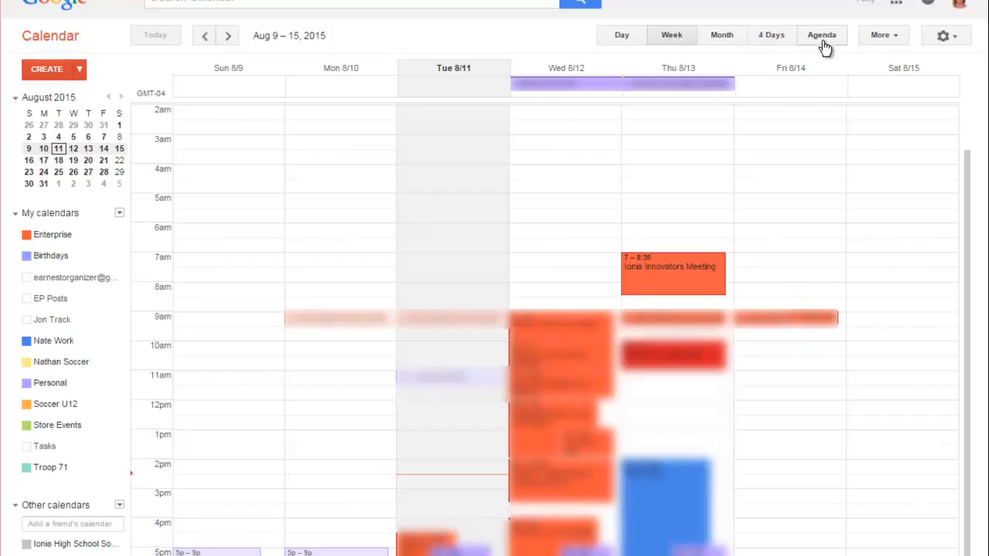
{"action": "left_click", "coordinate": [822, 42]}
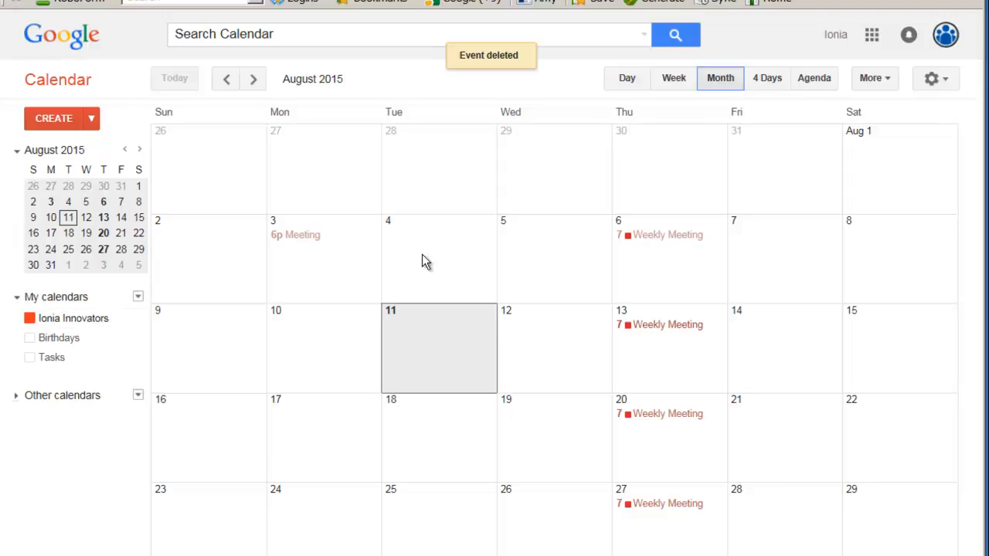
Step: Create and save an all-day 'Class' event on August 11, then move it to August 19
{"action": "left_click", "coordinate": [392, 336]}
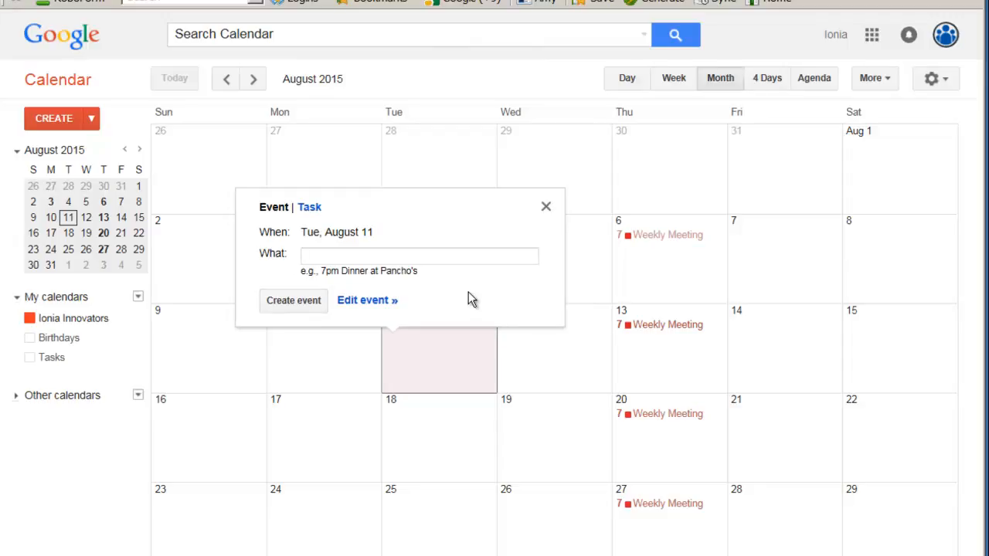
{"action": "type", "text": "Class"}
{"action": "left_click", "coordinate": [368, 300]}
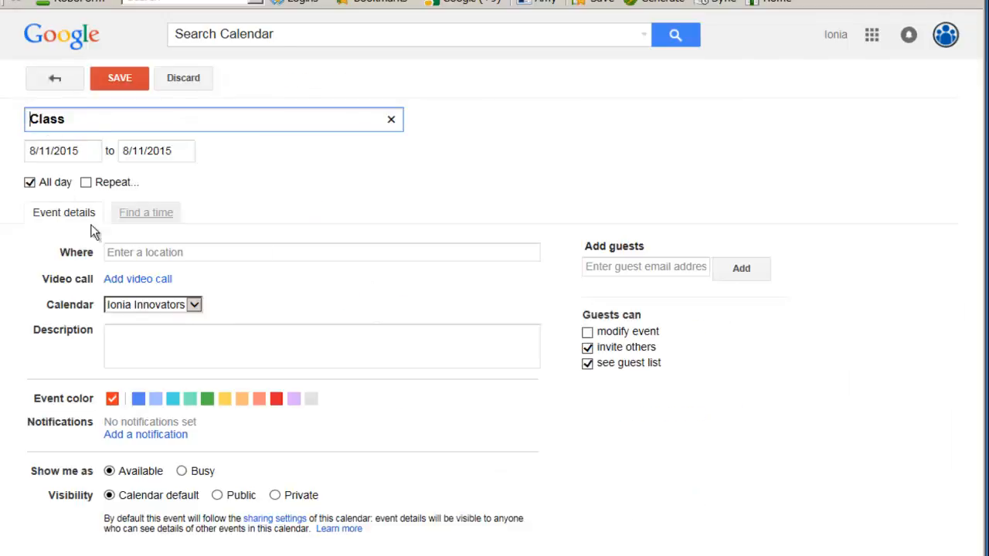
{"action": "left_click", "coordinate": [119, 78]}
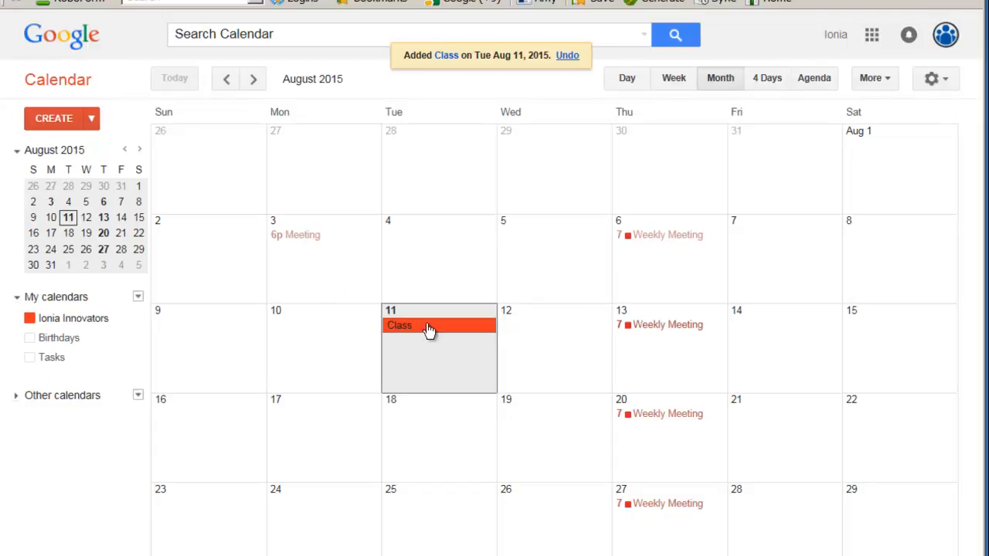
{"action": "left_click_drag", "start_coordinate": [429, 330], "coordinate": [545, 438]}
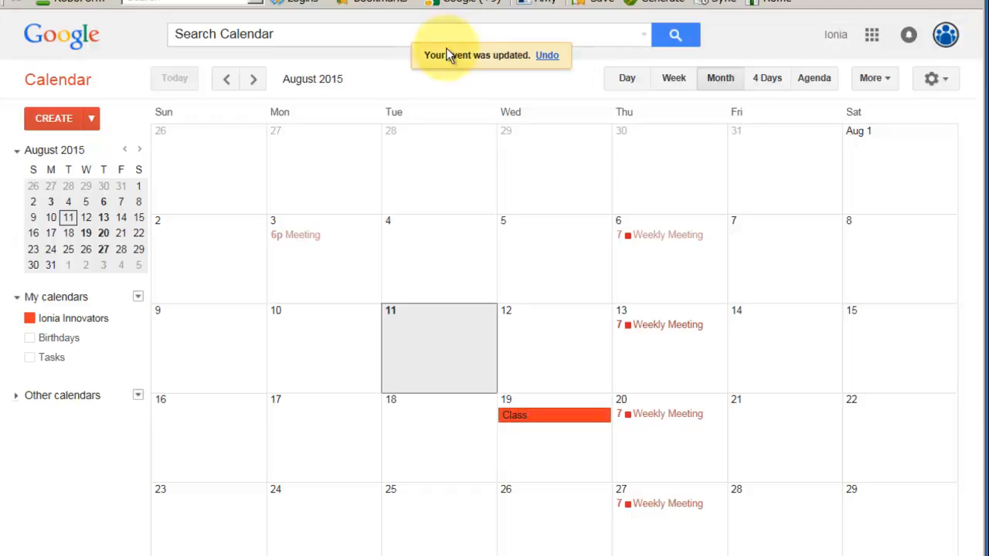